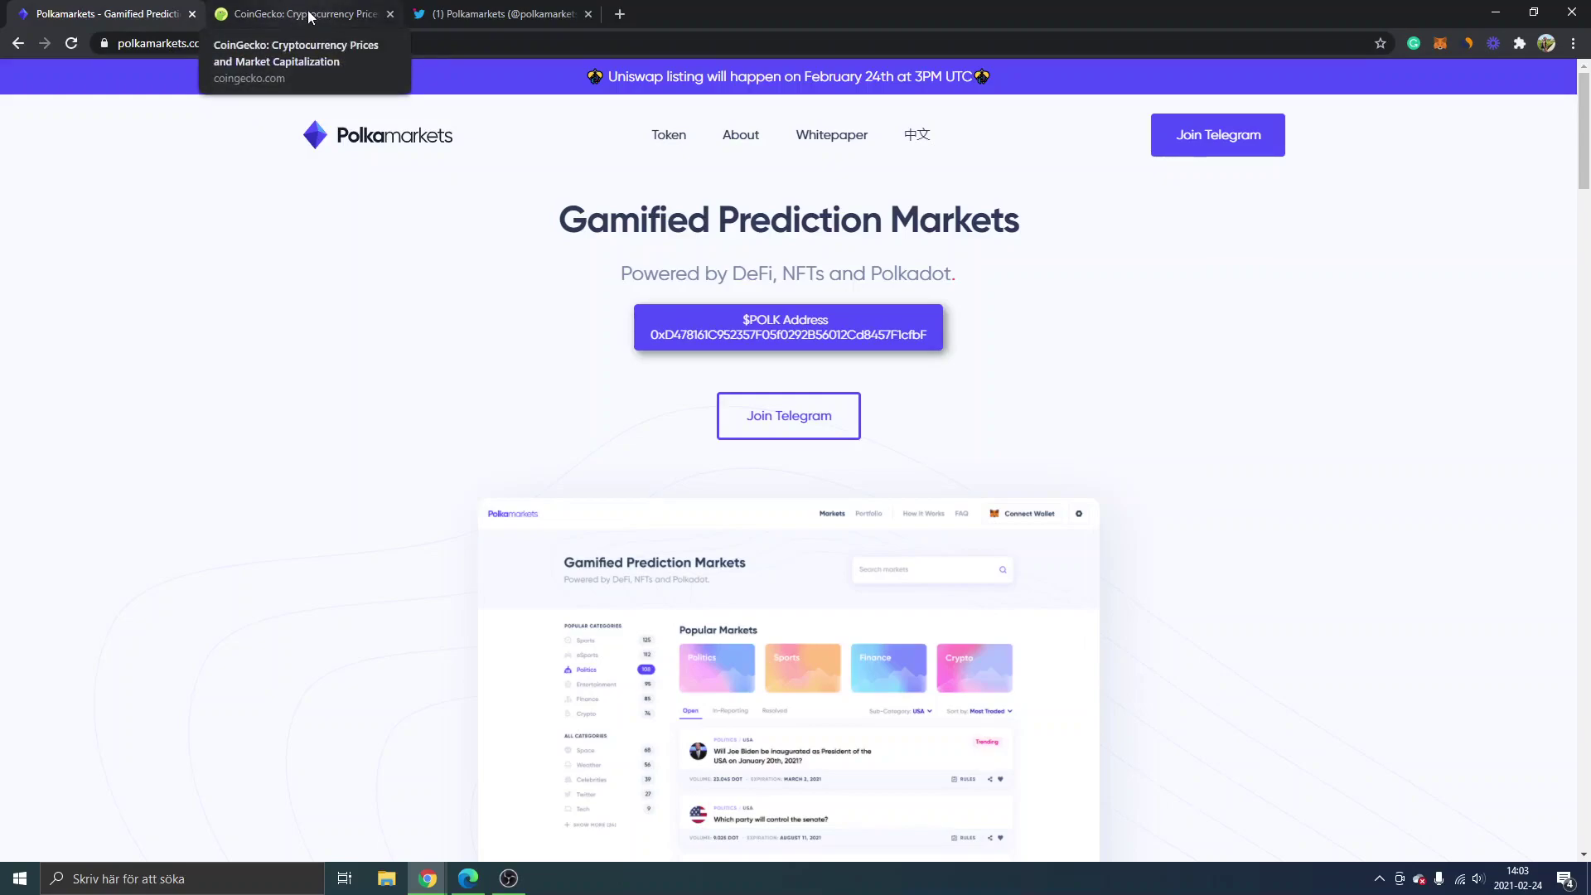
Search CoinGecko for 'polk' and confirm the suggestions list other Polka tokens, not Polkamarkets
click(313, 13)
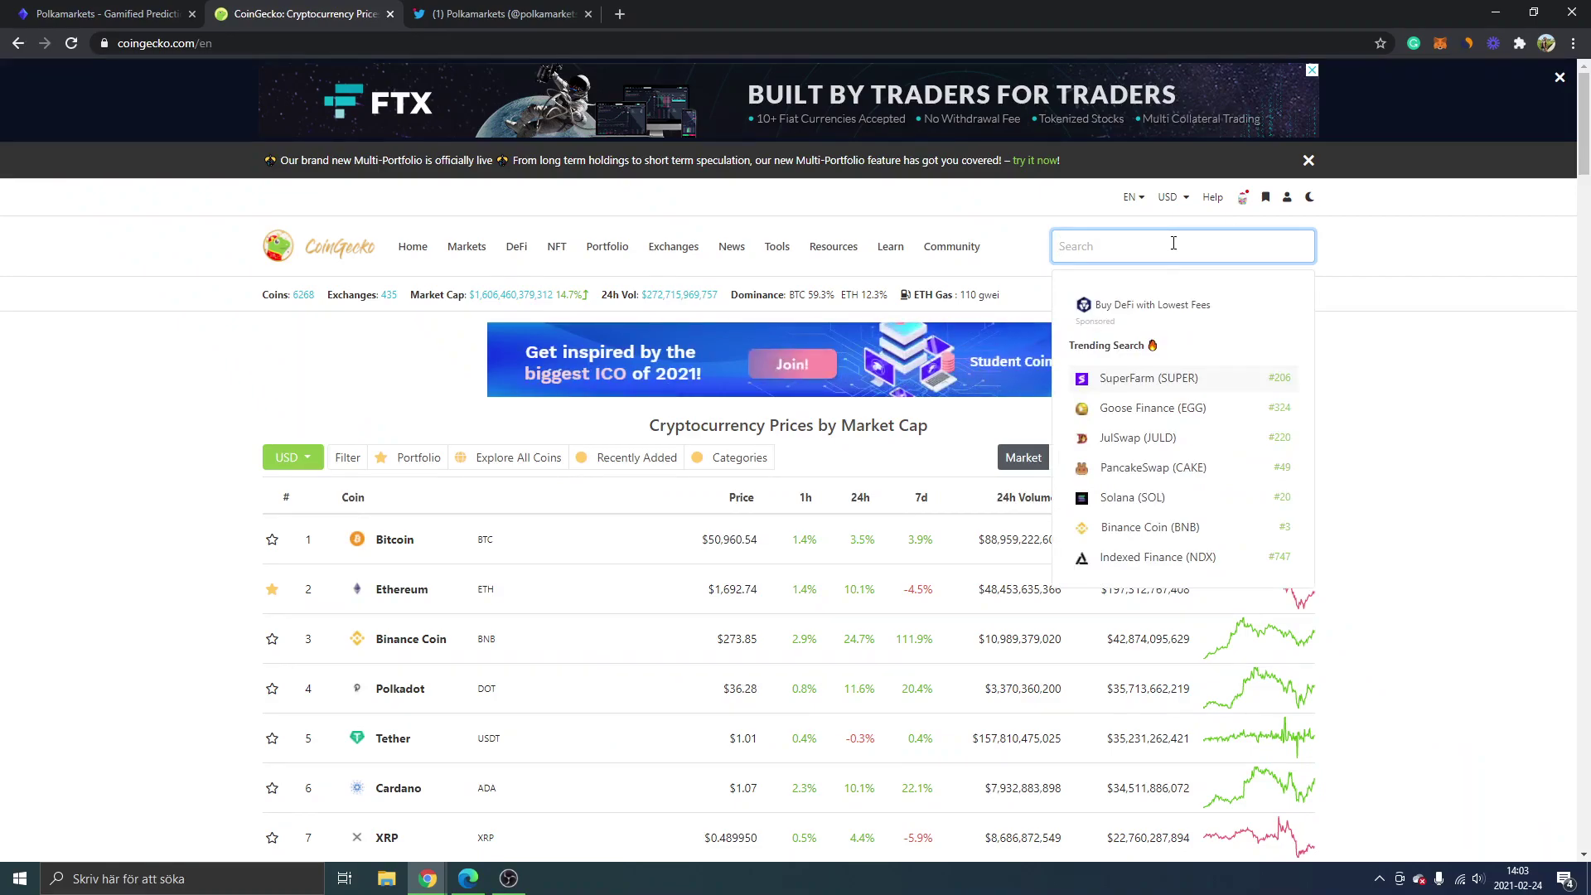
text(polk)
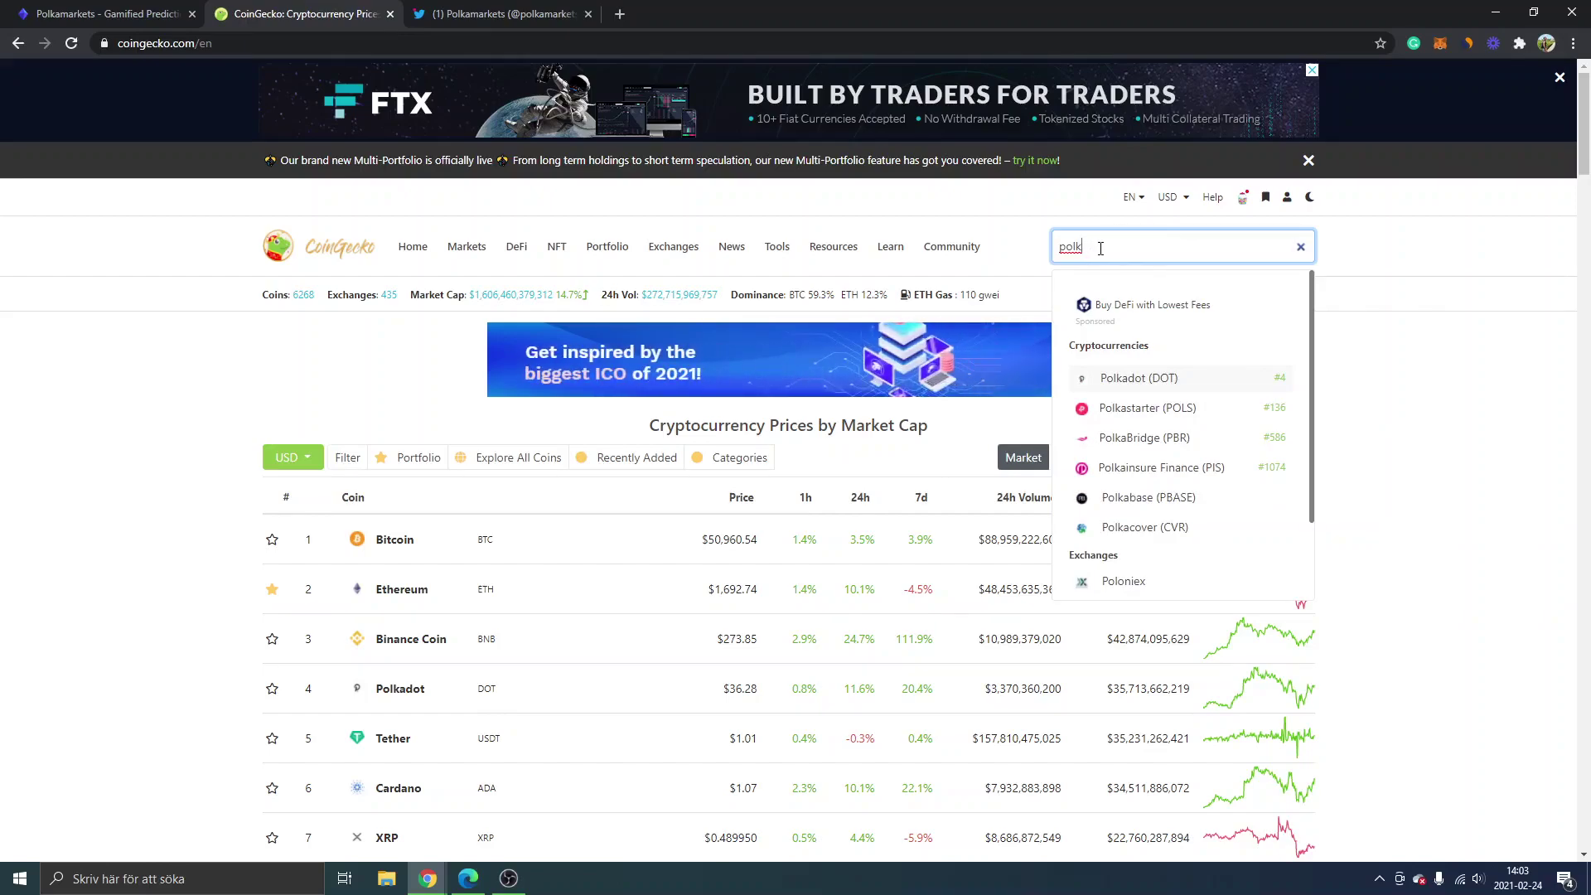
click(206, 415)
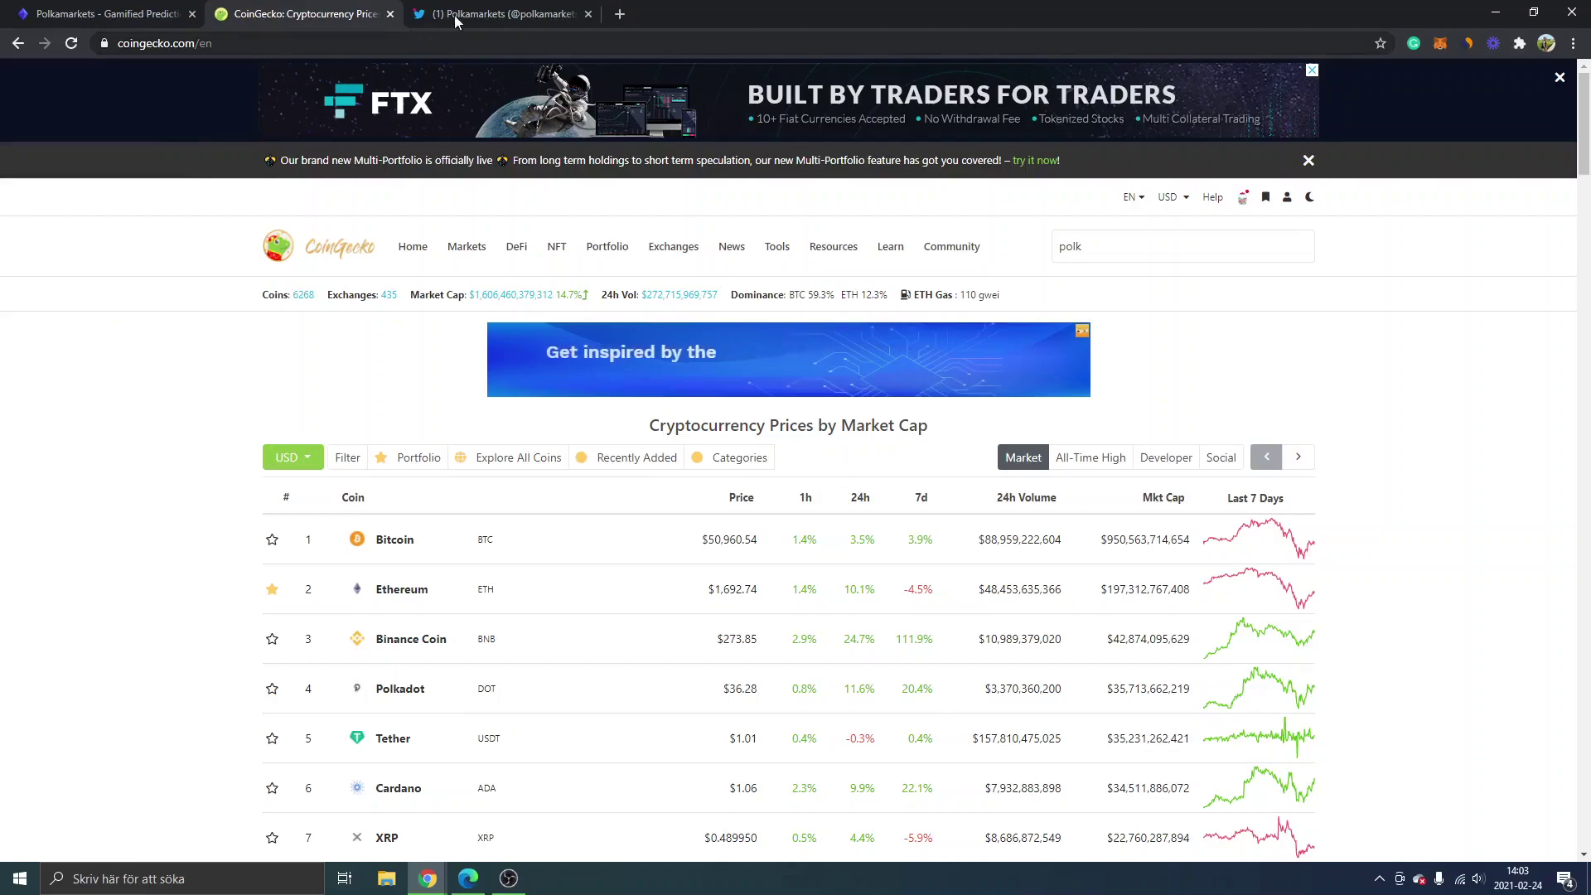
Scroll the Polkamarkets Twitter profile down to the pinned tweet giving the $POLK contract
click(502, 14)
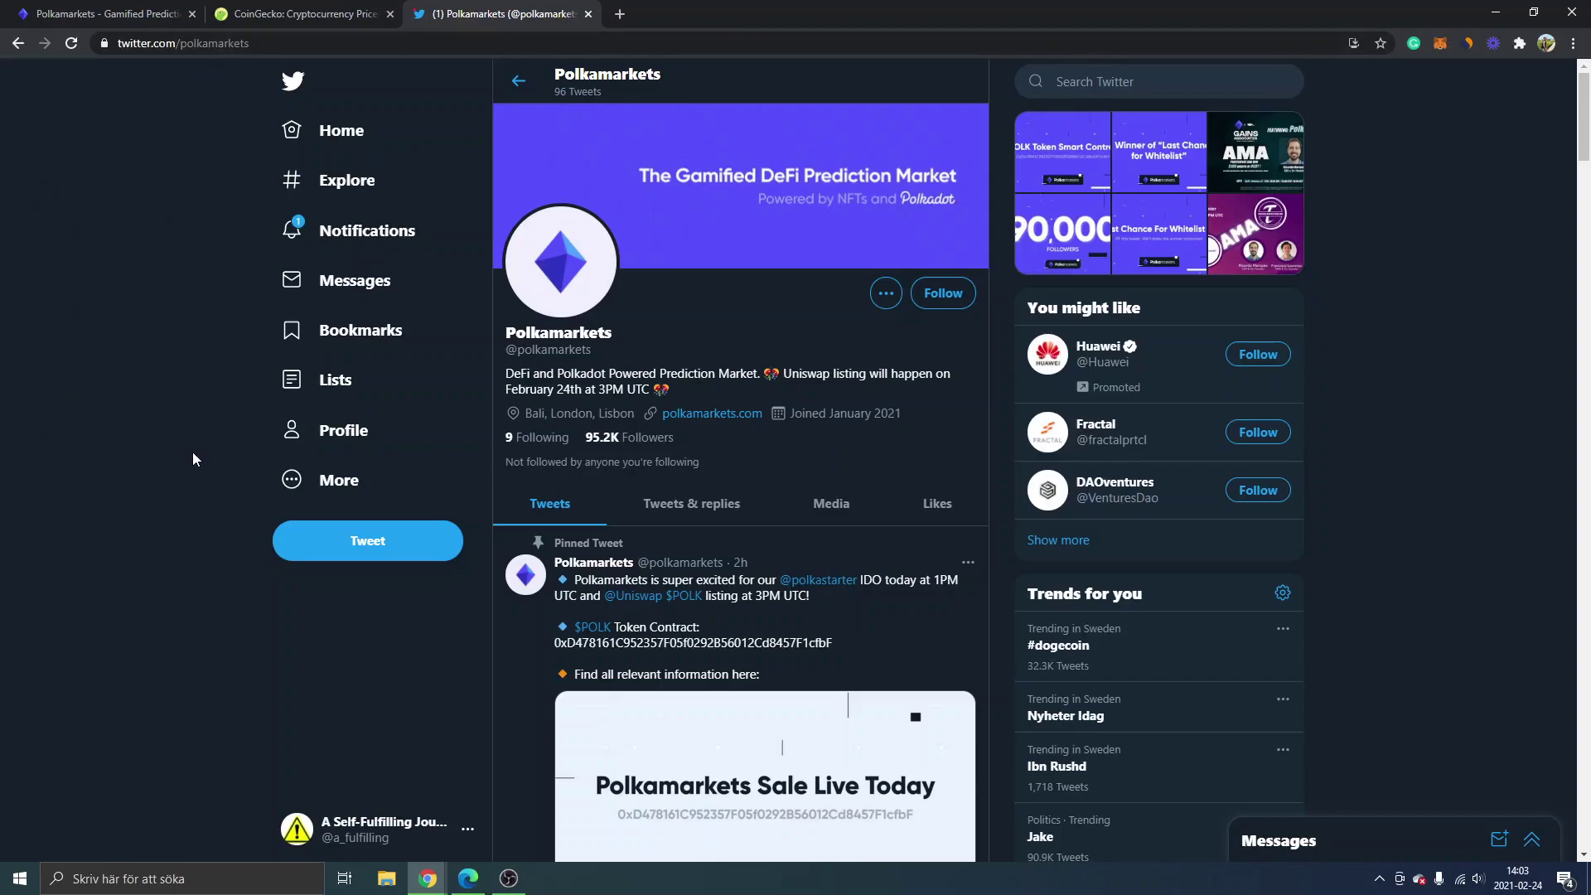
scroll(193, 454, down, 2)
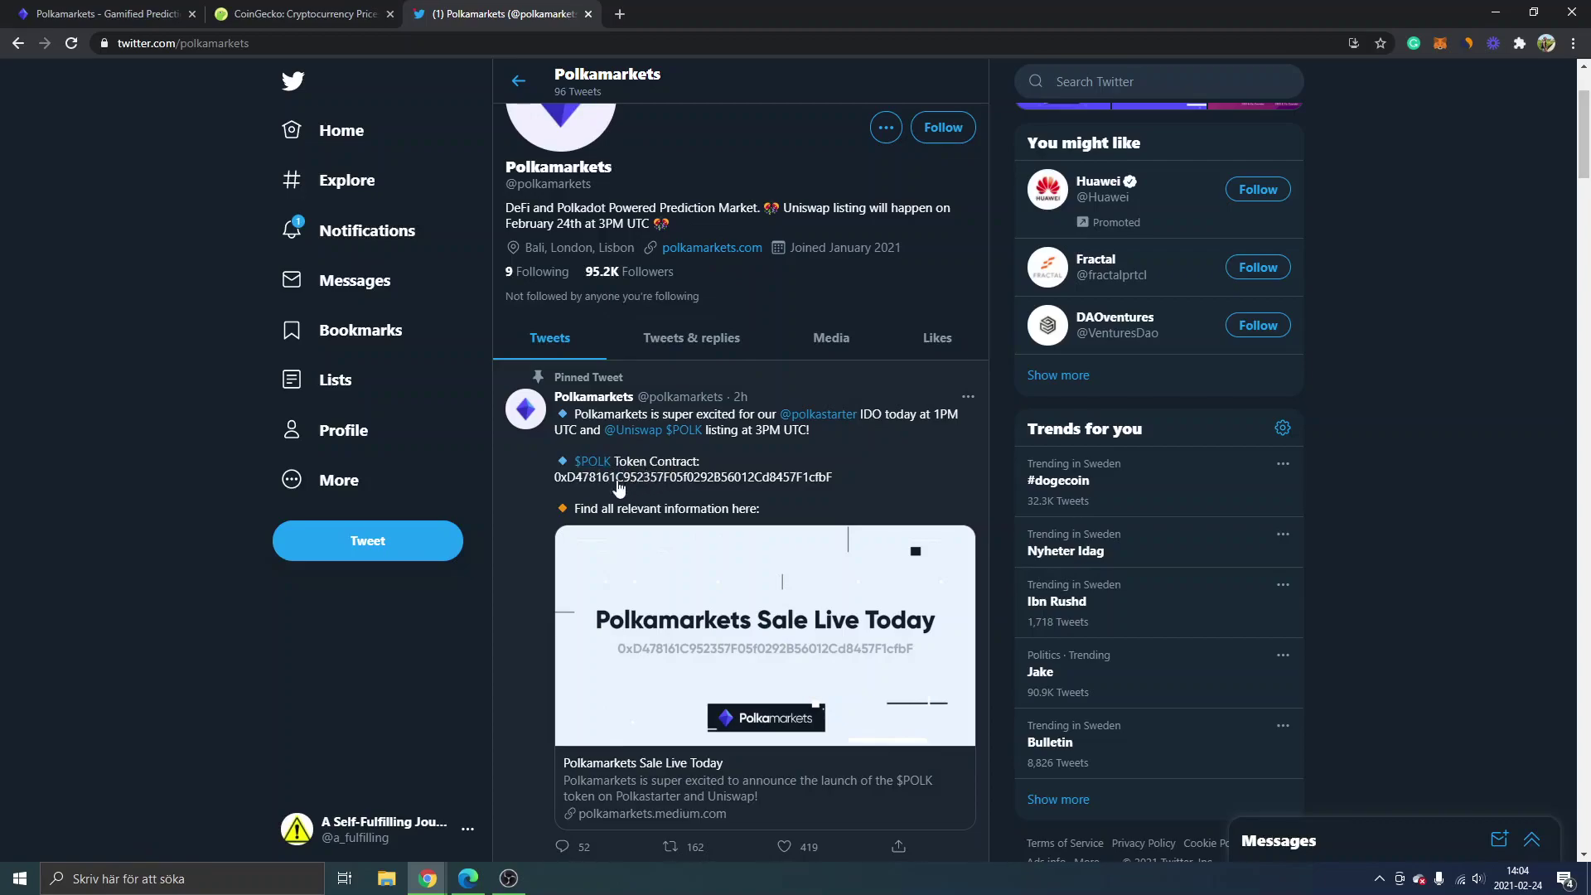
scroll(823, 485, down, 1)
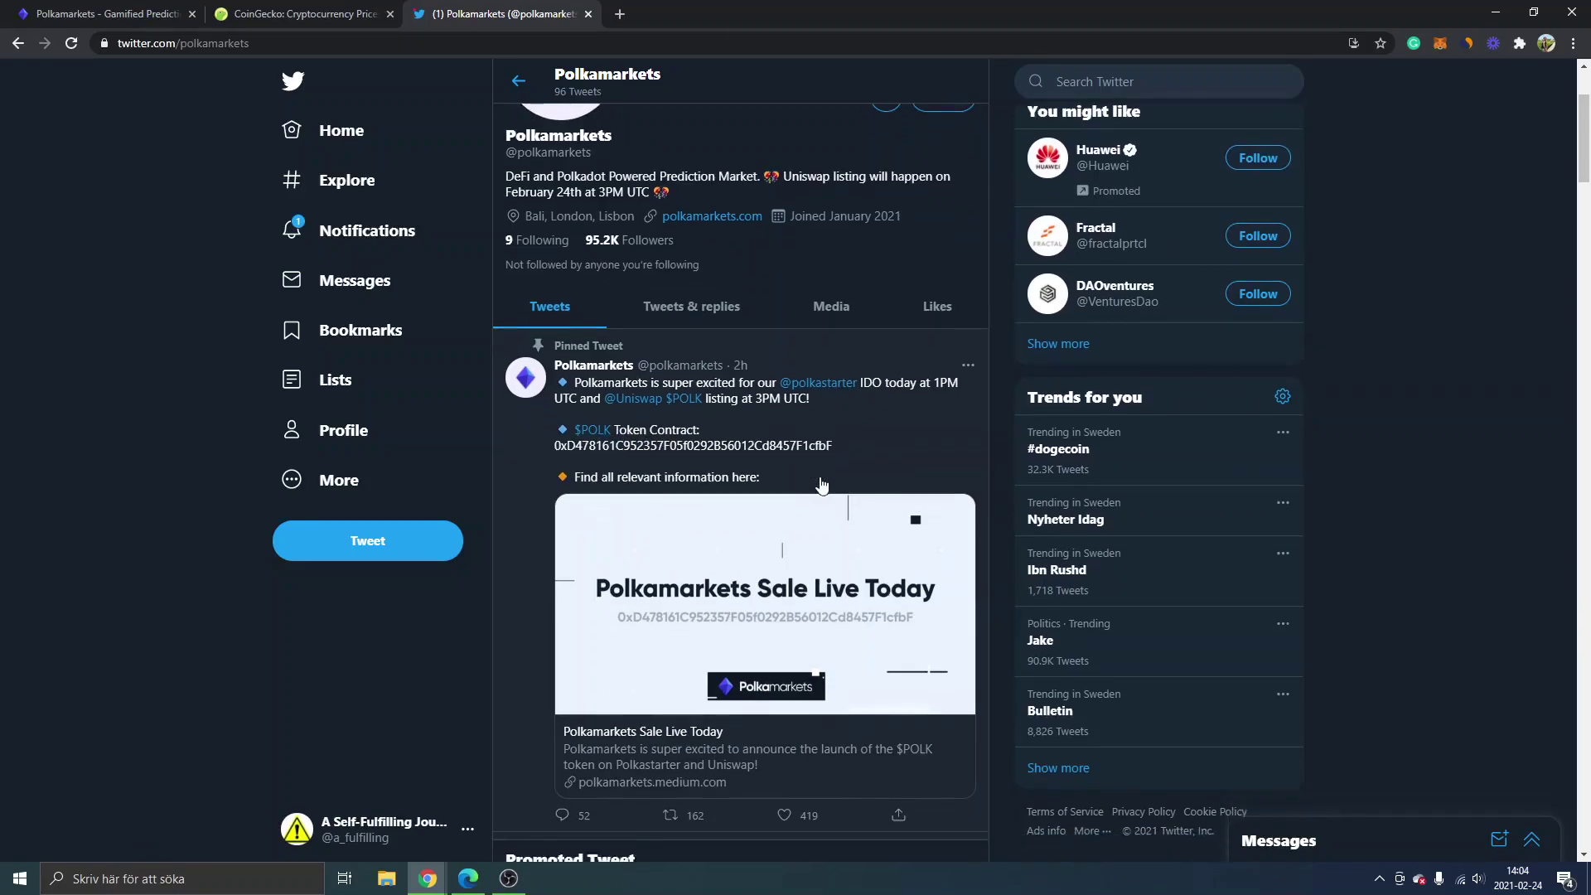
scroll(823, 485, down, 2)
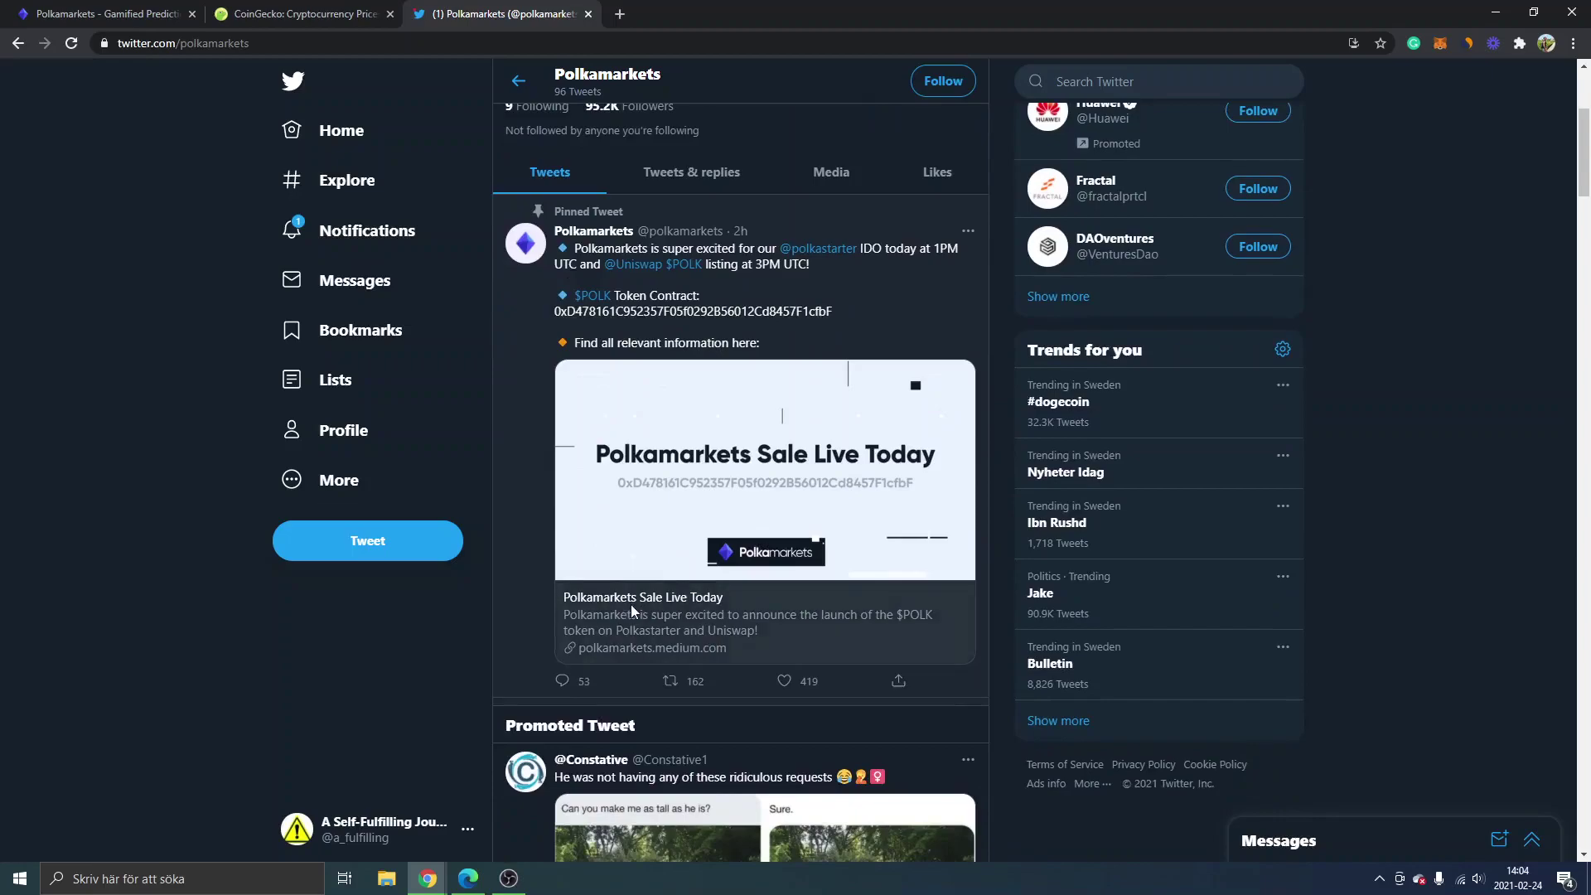
Follow the tweet's Medium article to the info.uniswap.org POLK token page
click(630, 604)
click(477, 12)
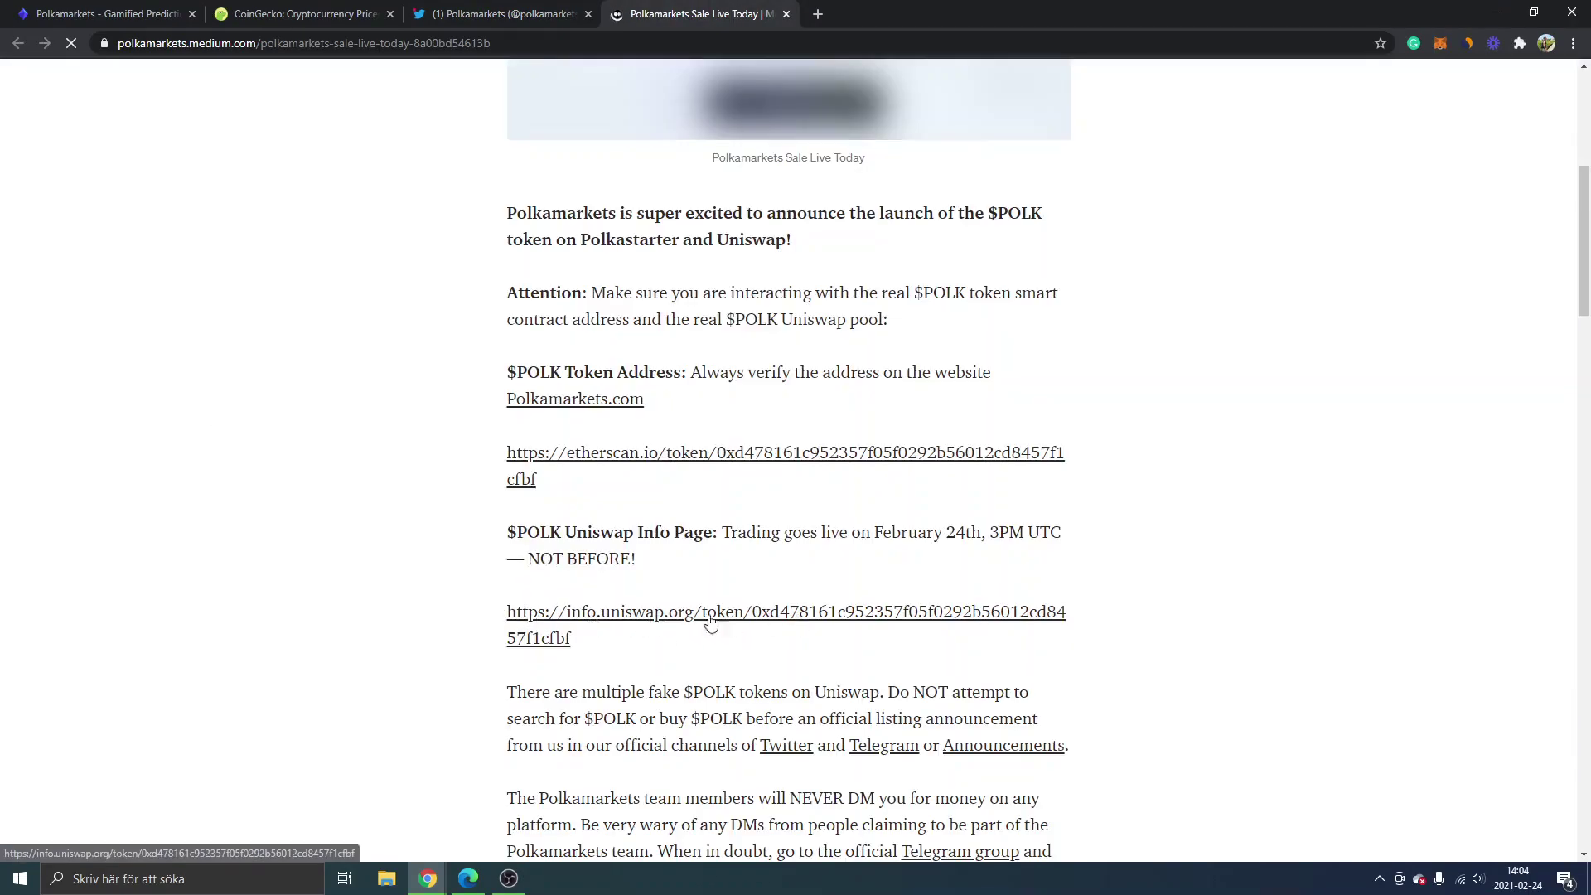
click(610, 620)
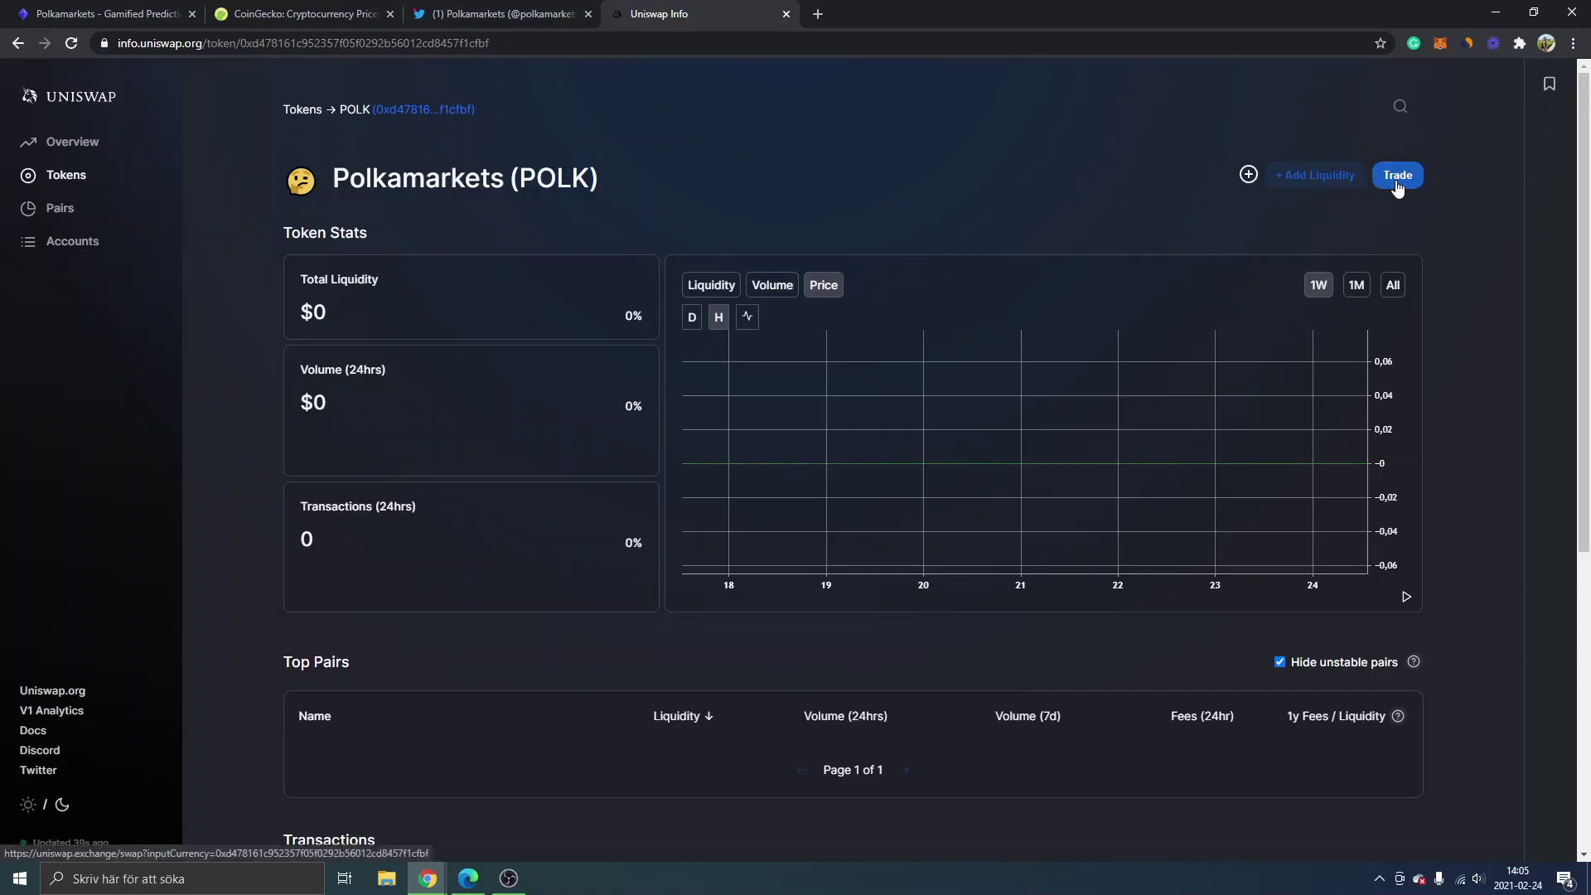
Start trading POLK and verify its contract address against the pinned tweet and Polkamarkets homepage
click(1398, 177)
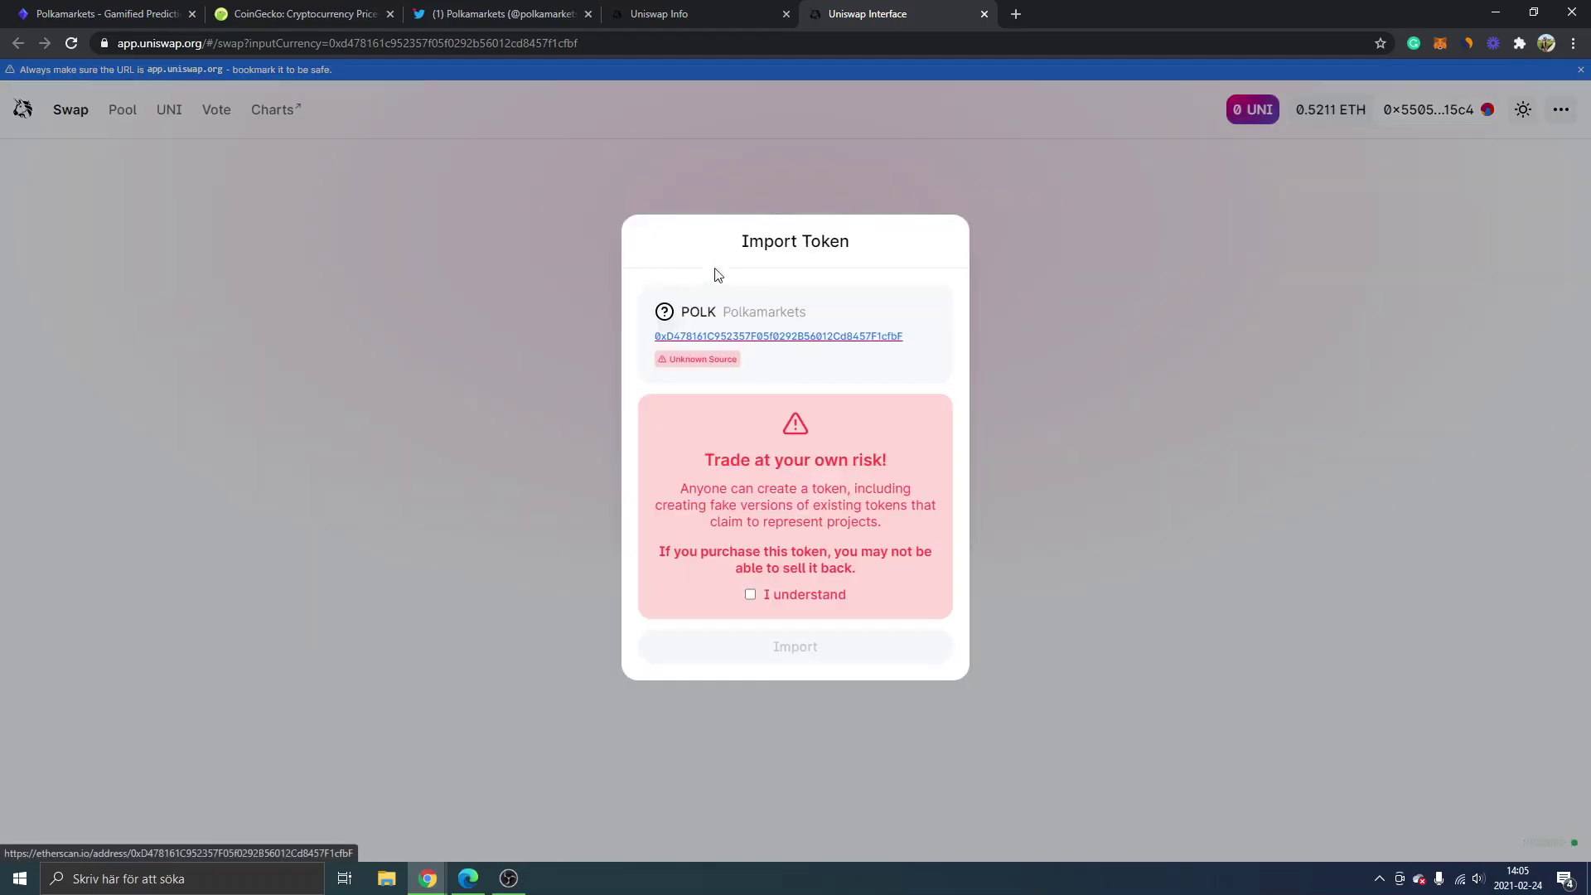
drag(741, 241, 884, 244)
click(884, 245)
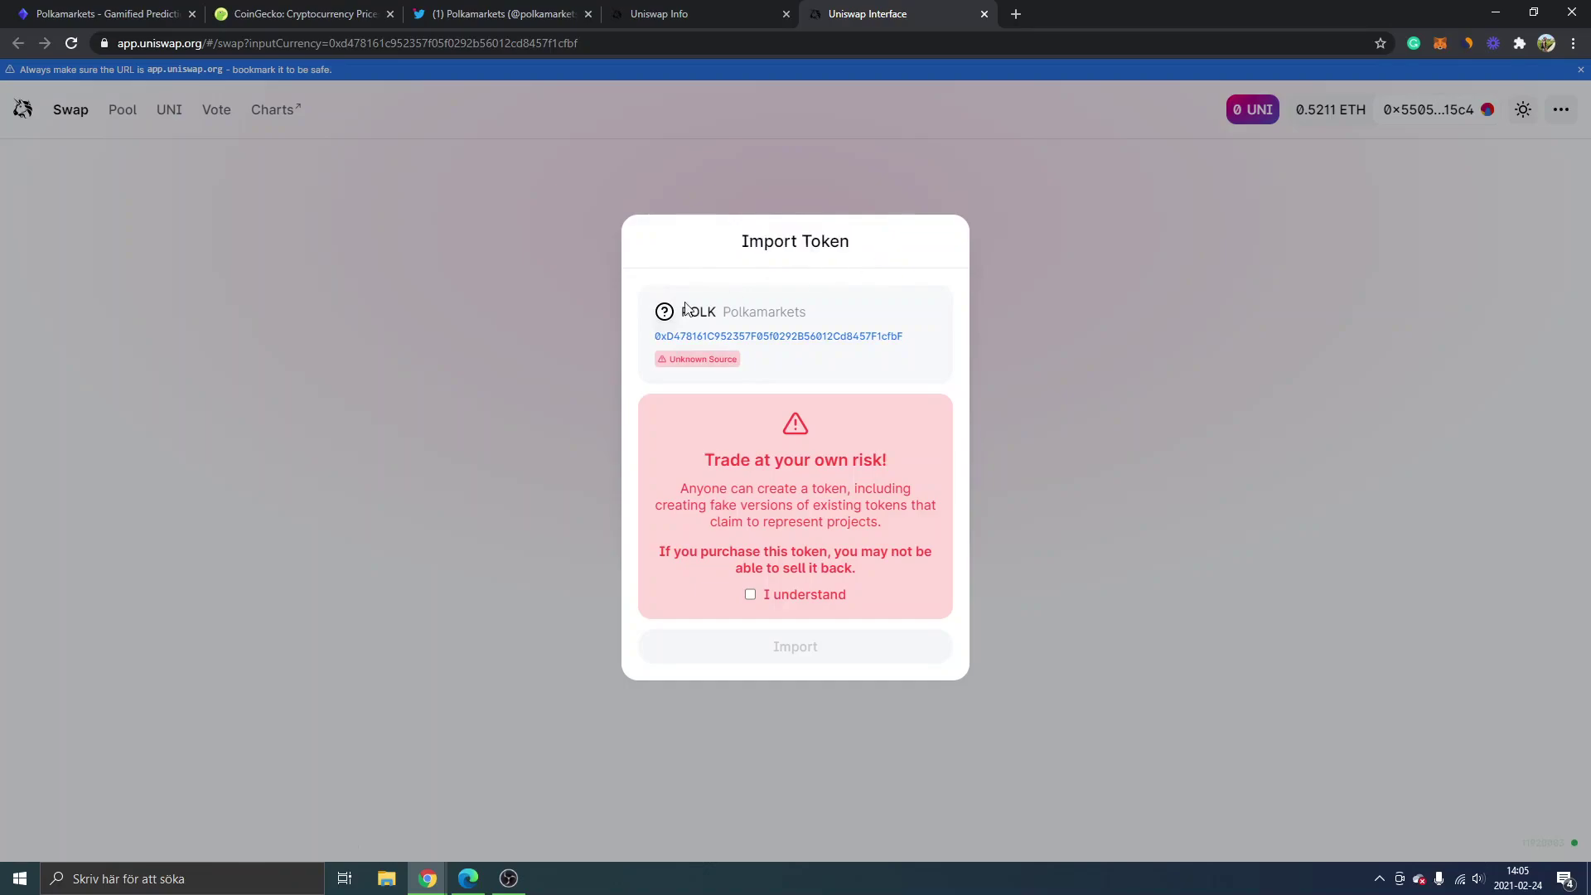
drag(722, 313, 817, 319)
drag(654, 337, 913, 334)
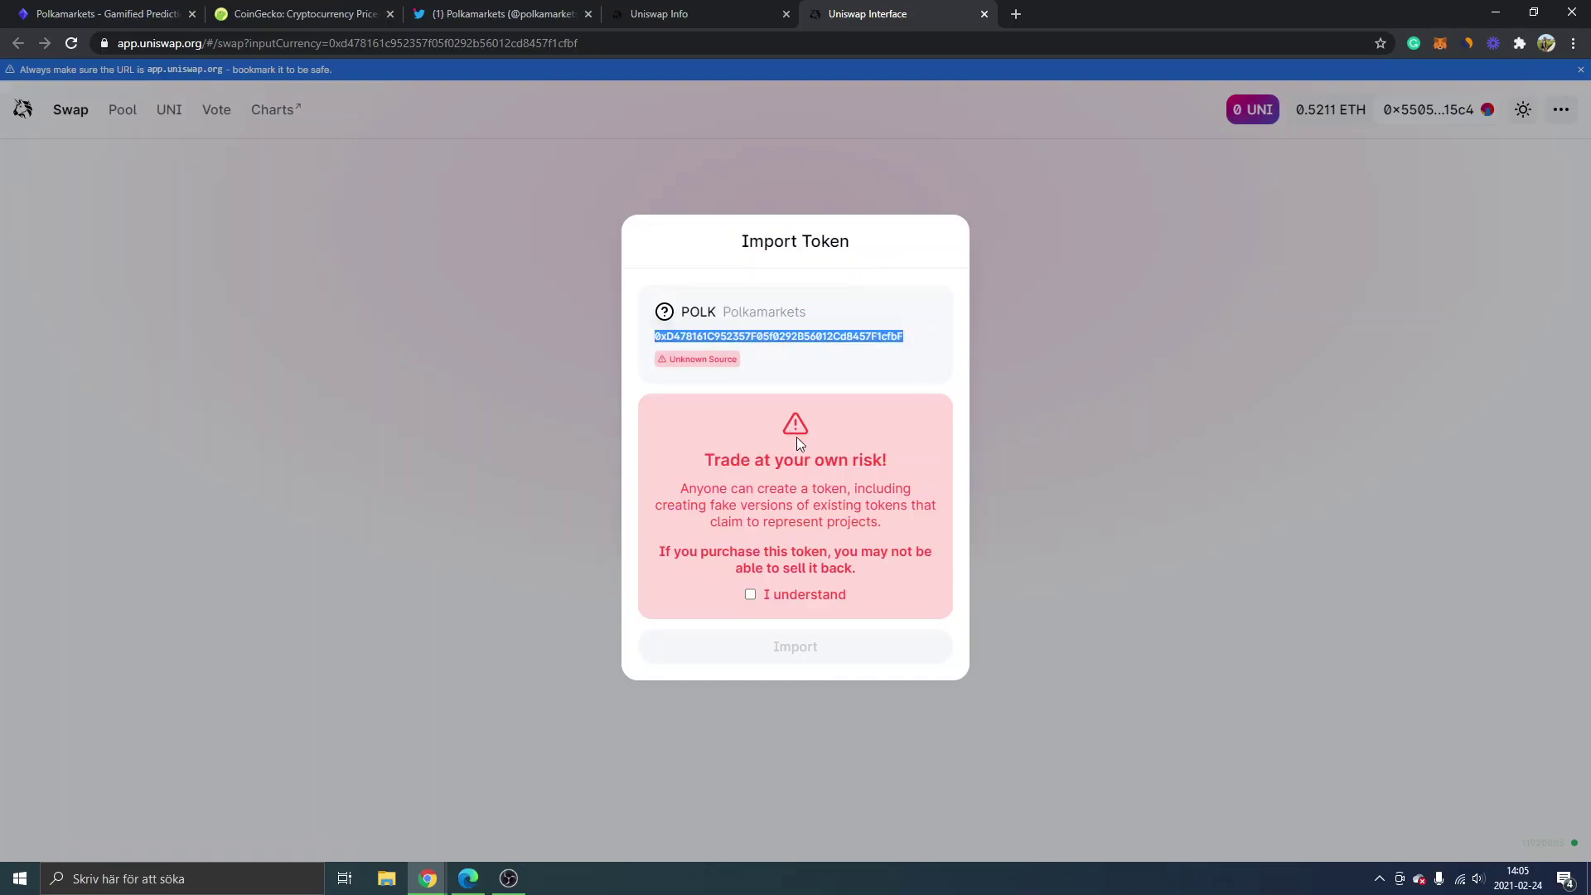
click(498, 14)
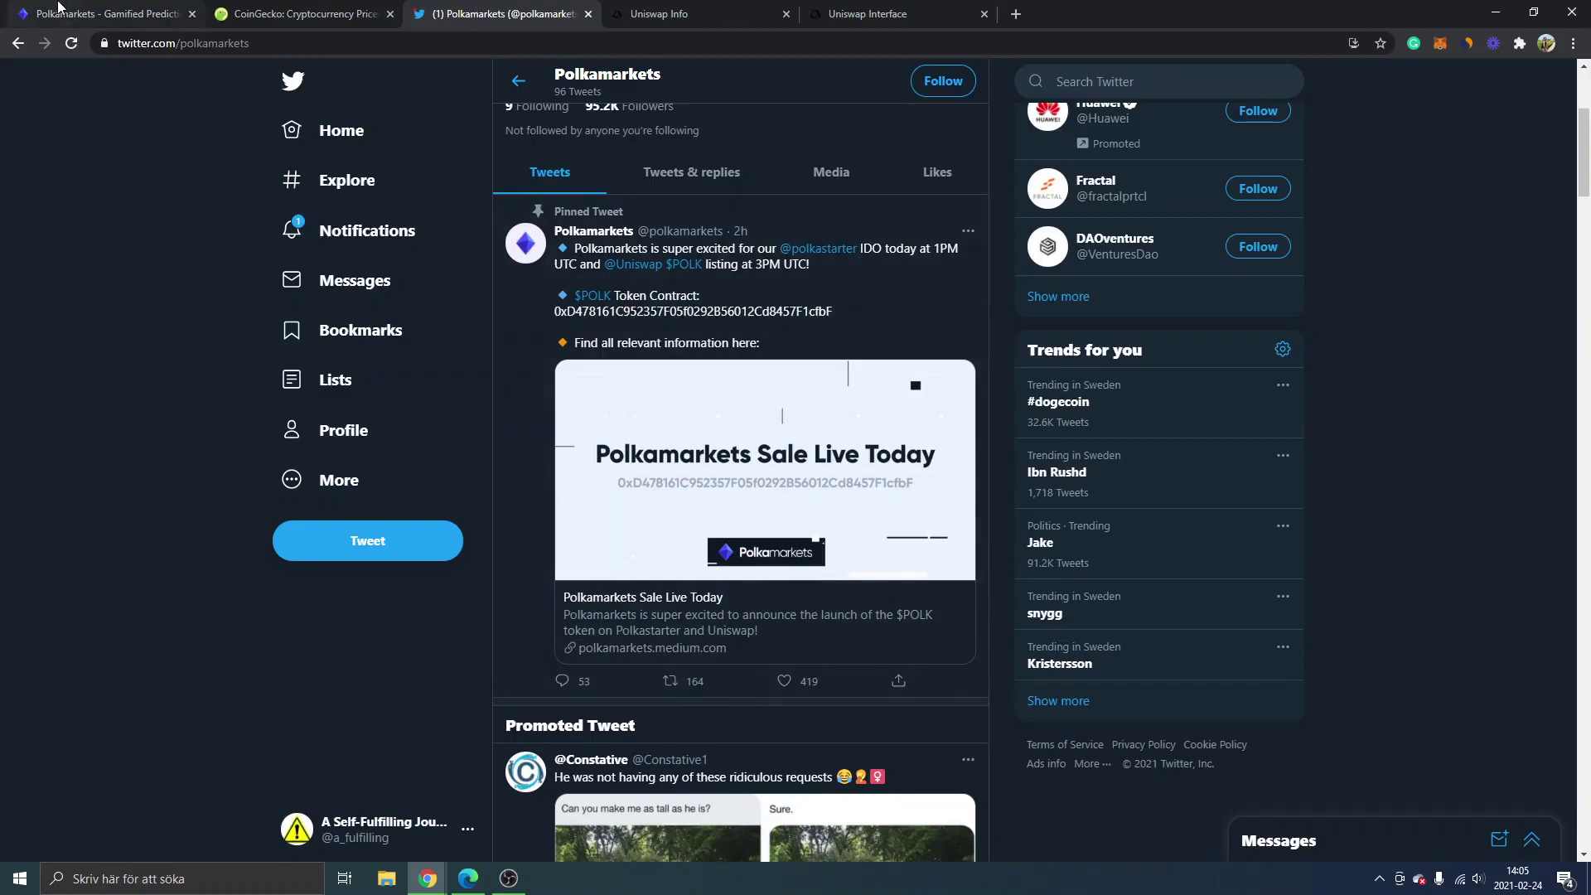
click(83, 14)
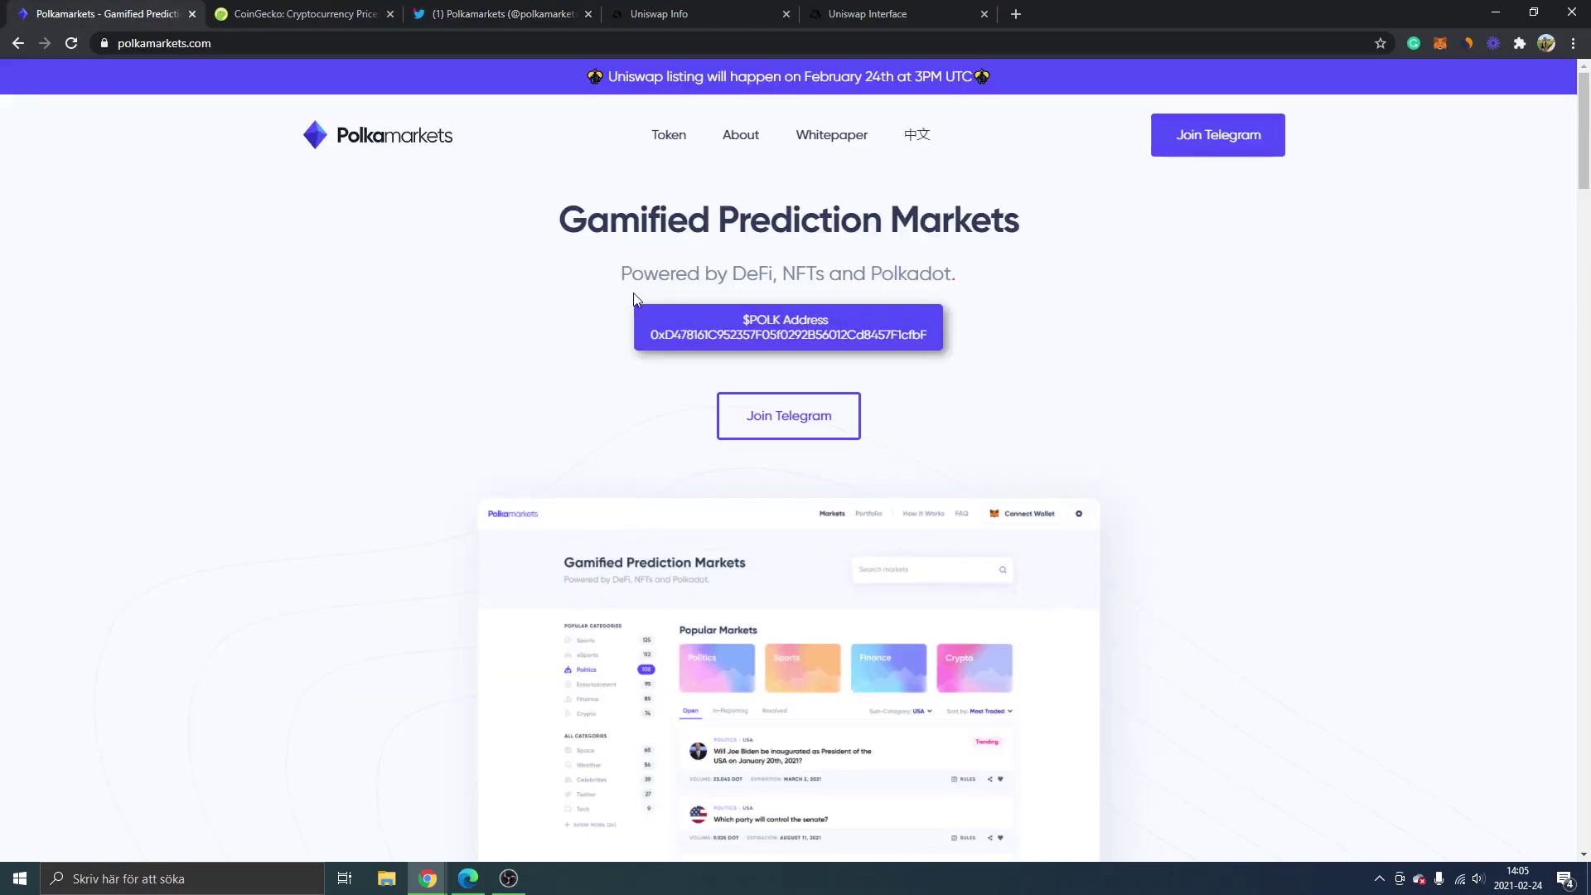
click(897, 12)
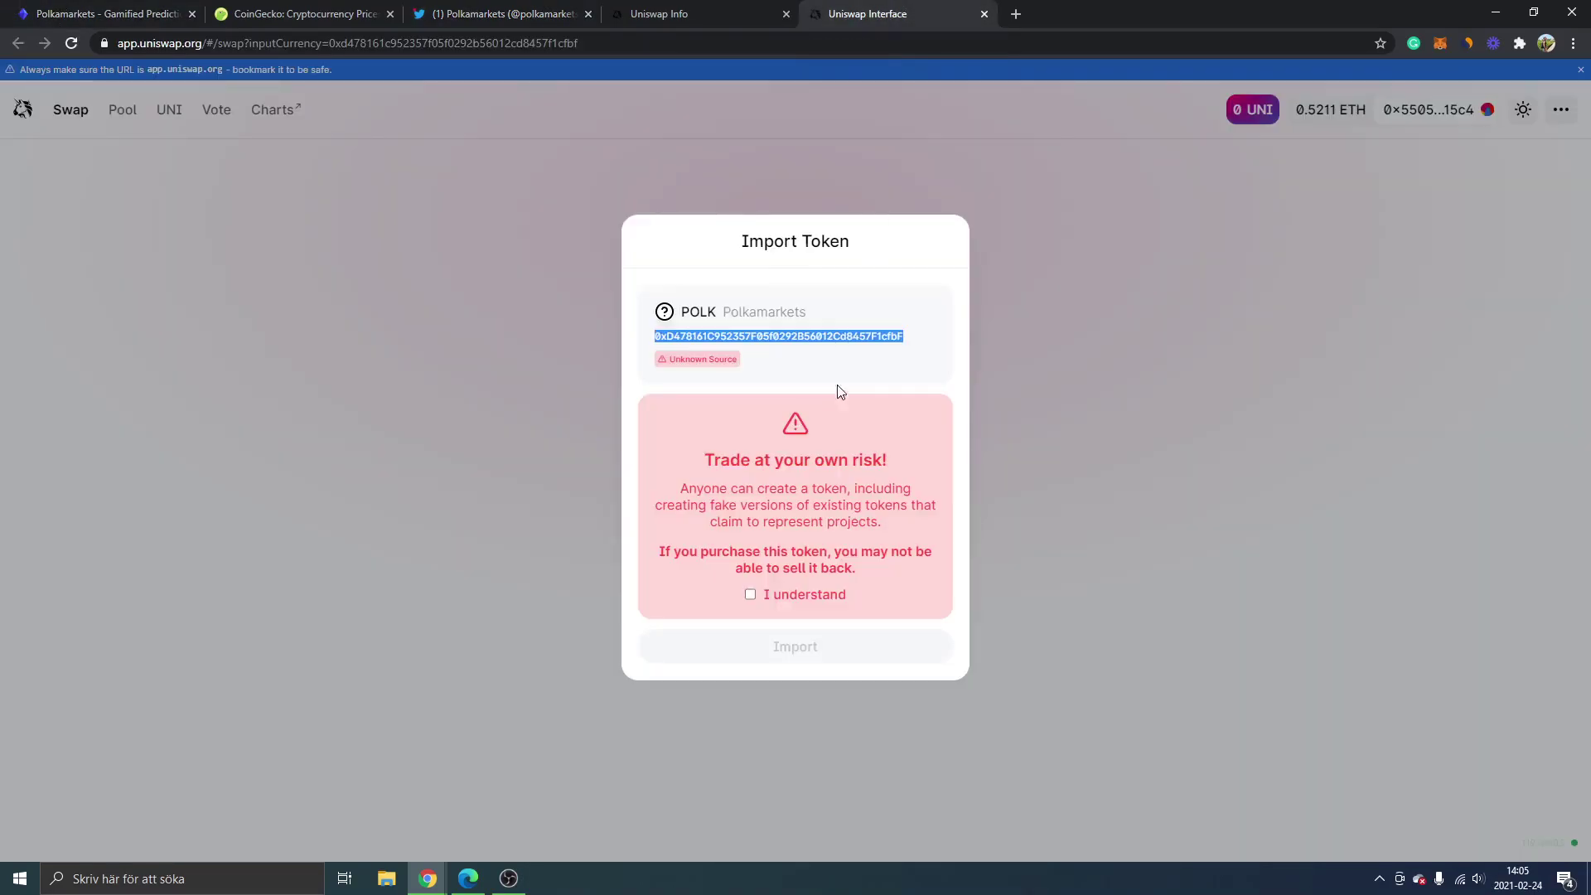
click(866, 375)
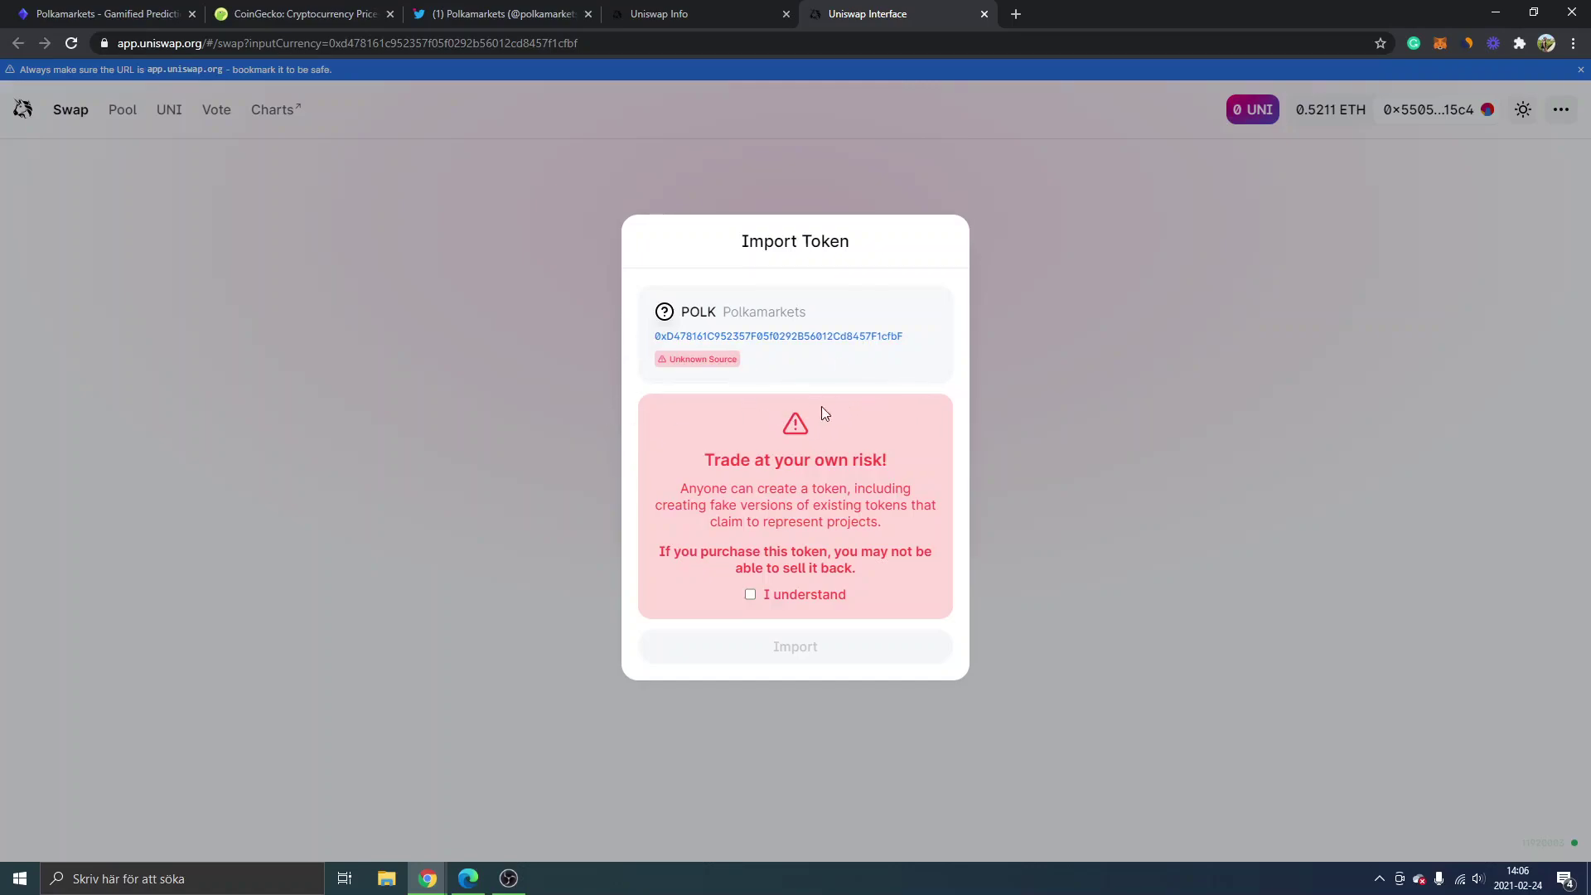
Read the 'Trade at your own risk!' fake-token warning and tick I understand
drag(703, 460, 912, 460)
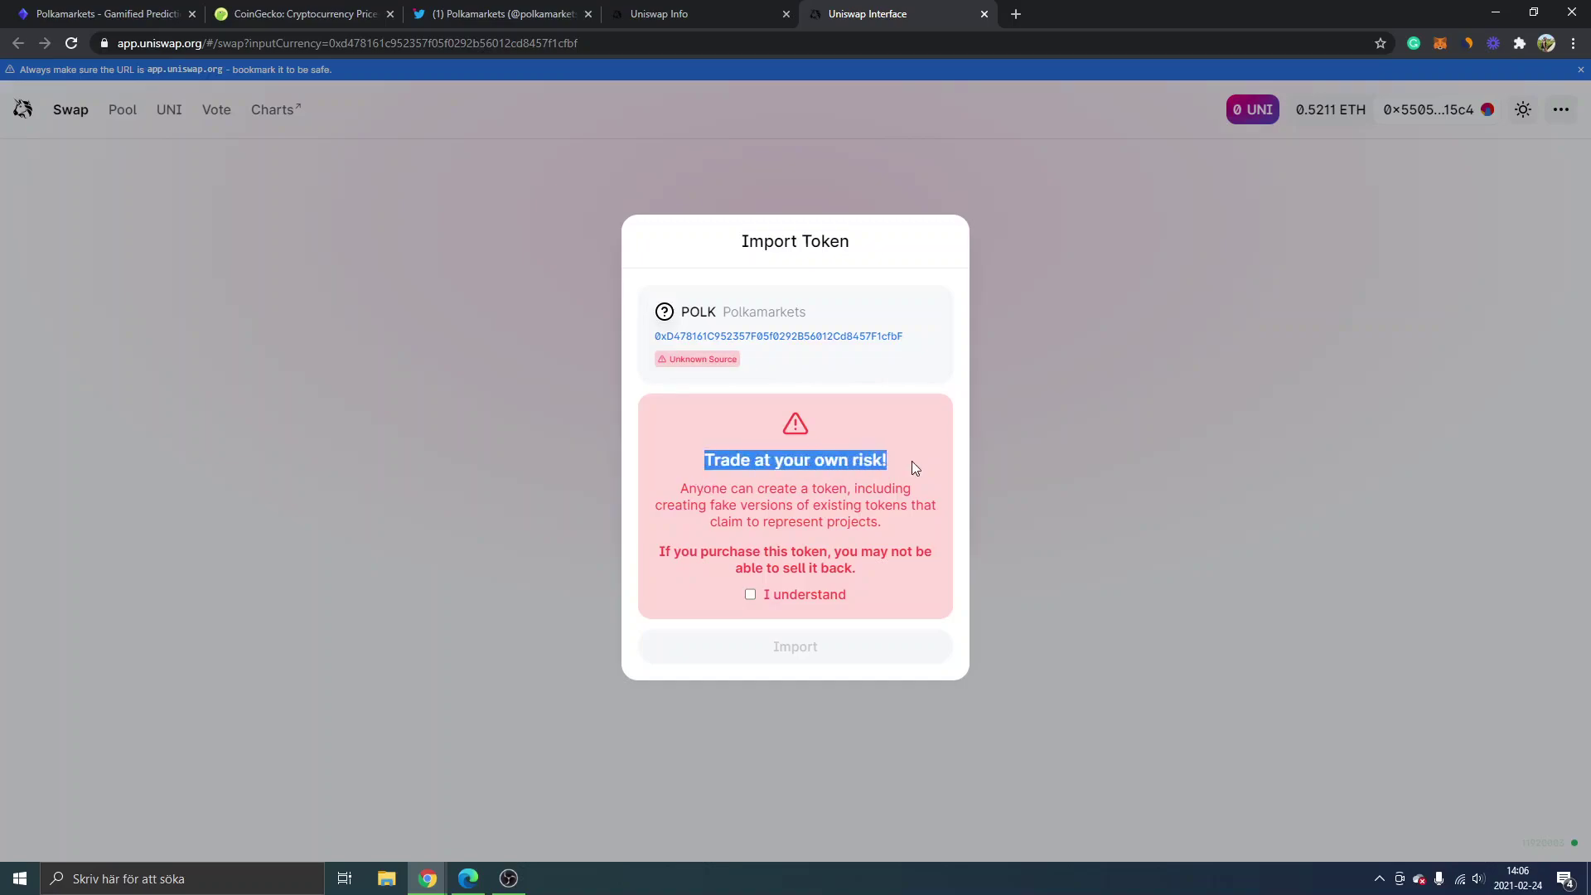
click(856, 520)
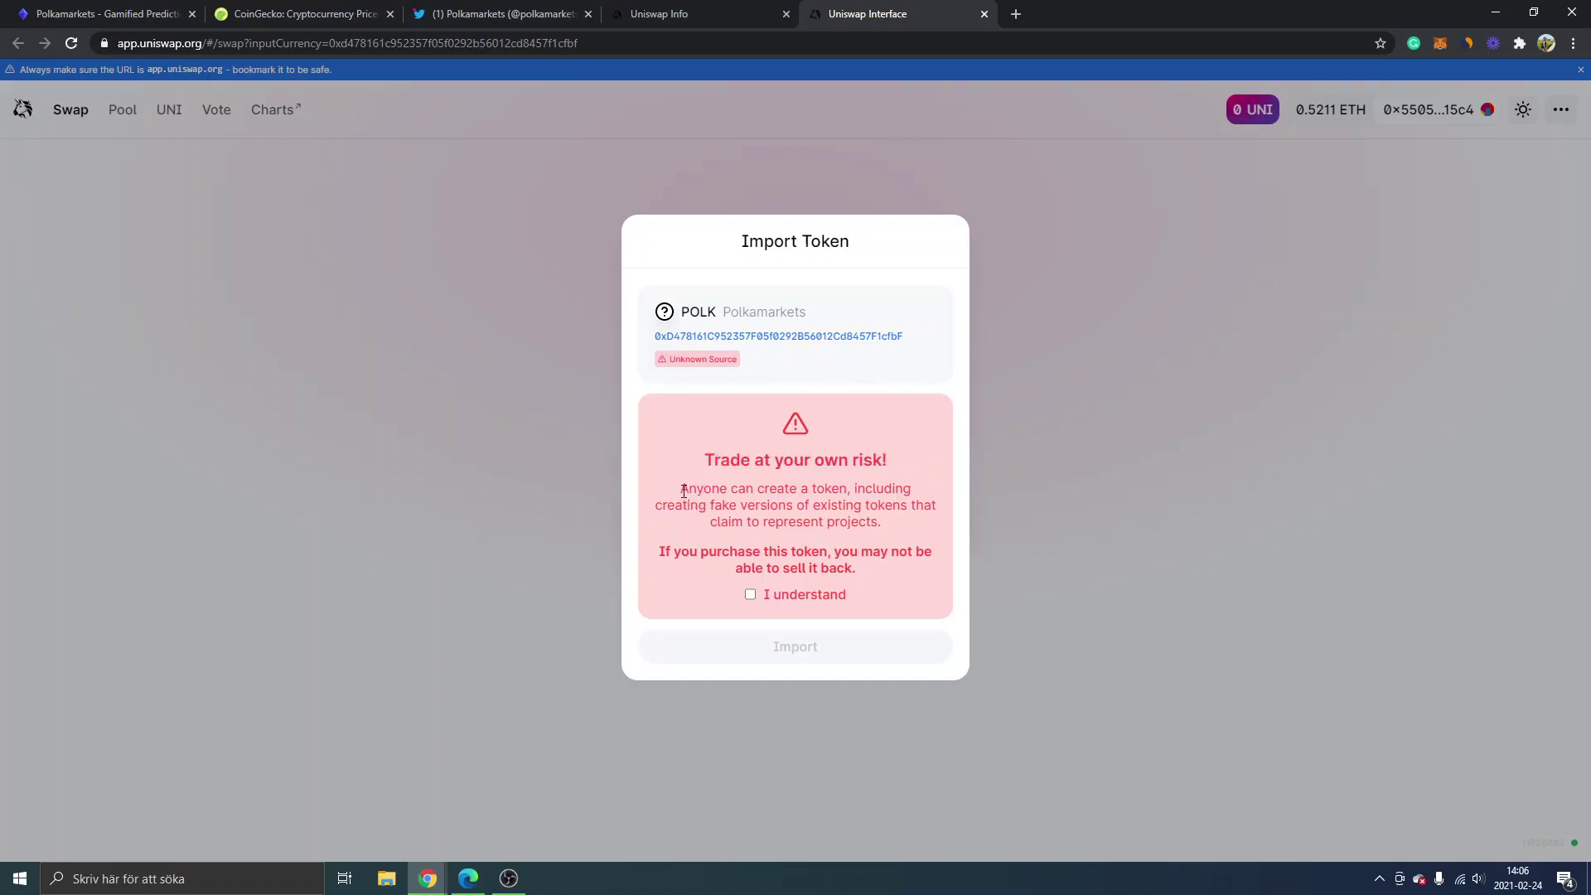
drag(681, 489, 915, 533)
click(894, 535)
click(750, 595)
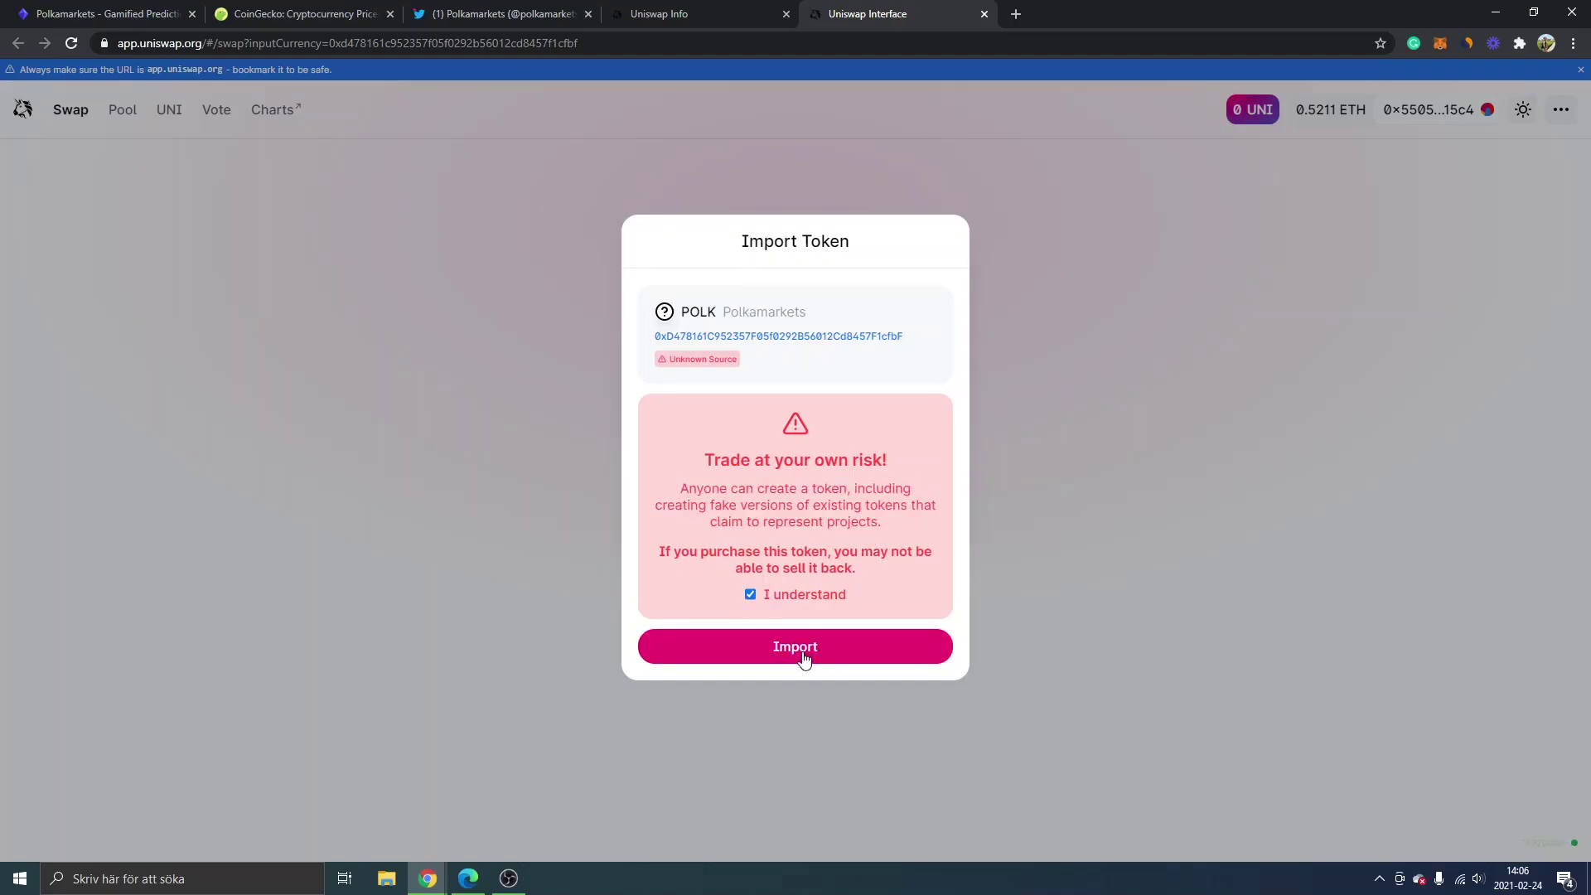
Import POLK and reverse the swap so ETH buys POLK, leaving tokens unchanged
click(838, 659)
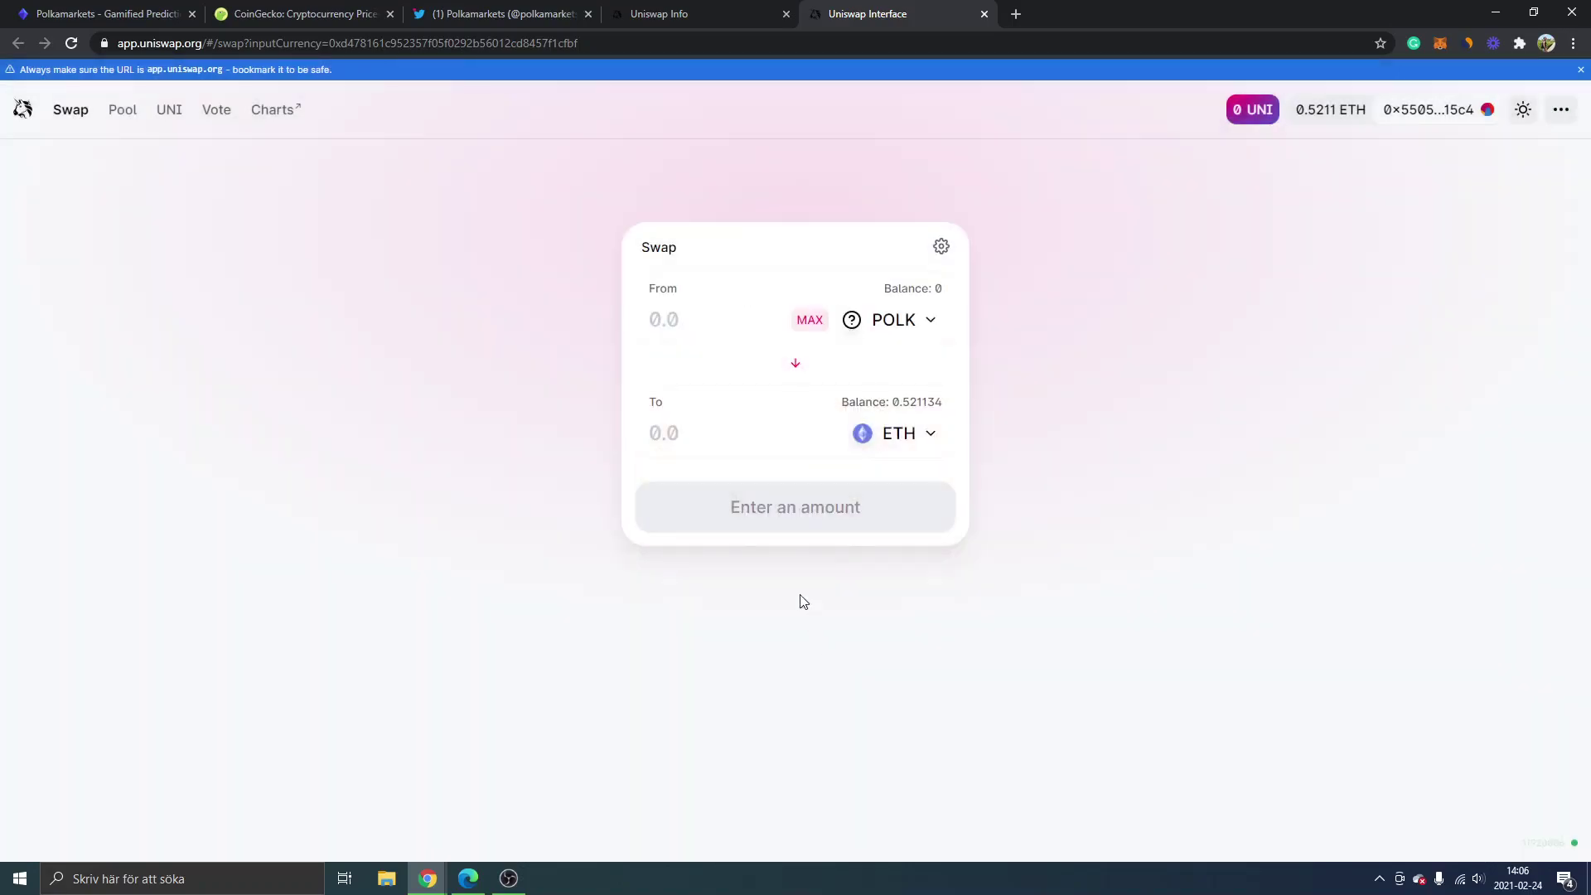
click(794, 368)
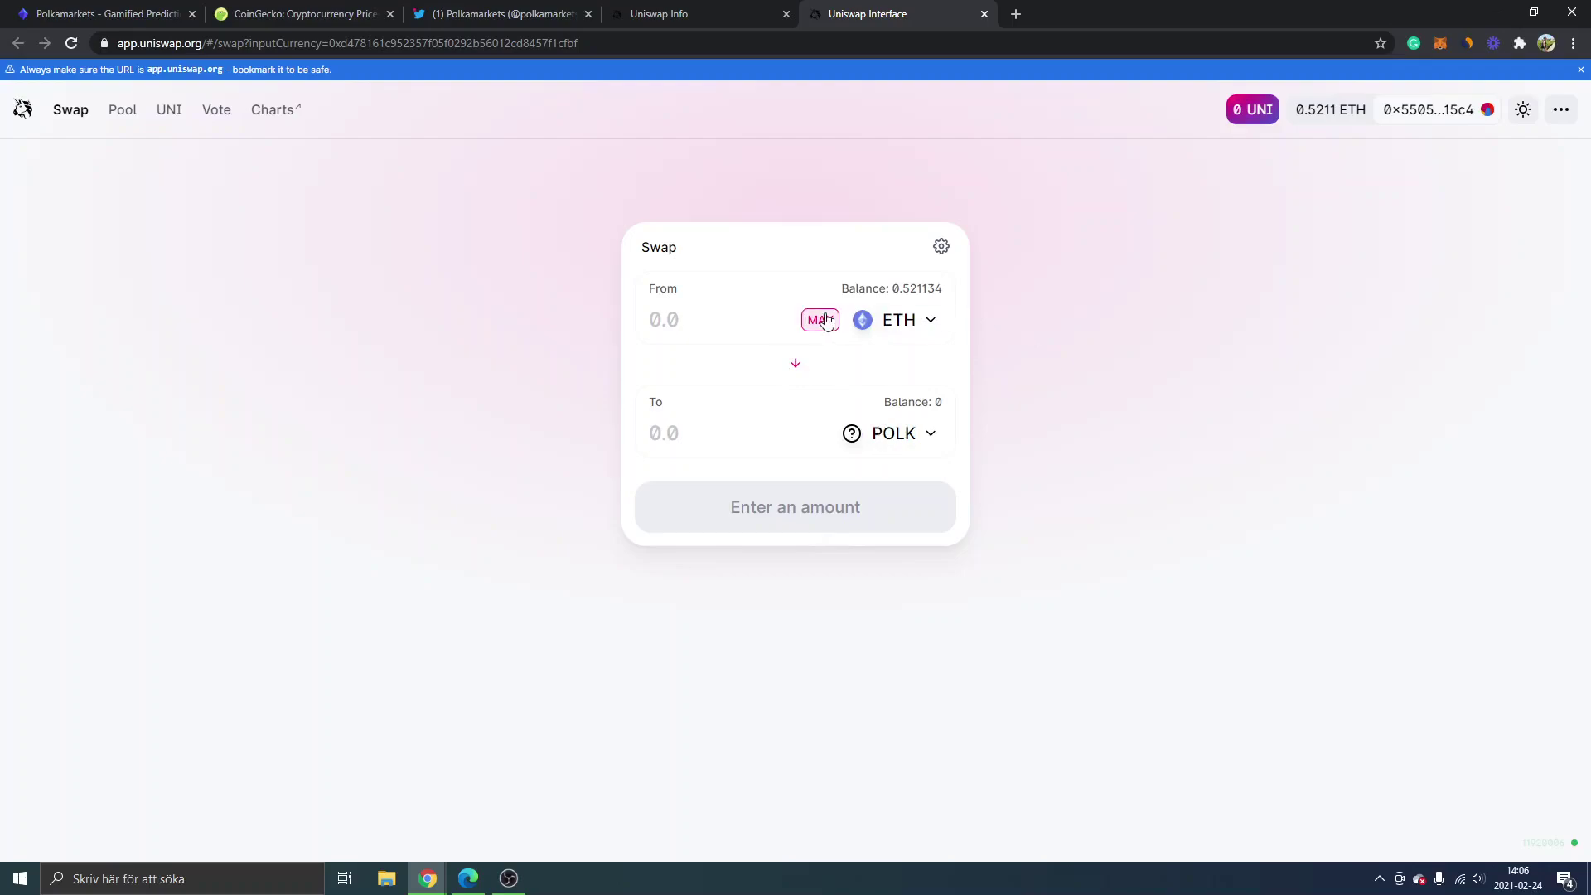
click(927, 328)
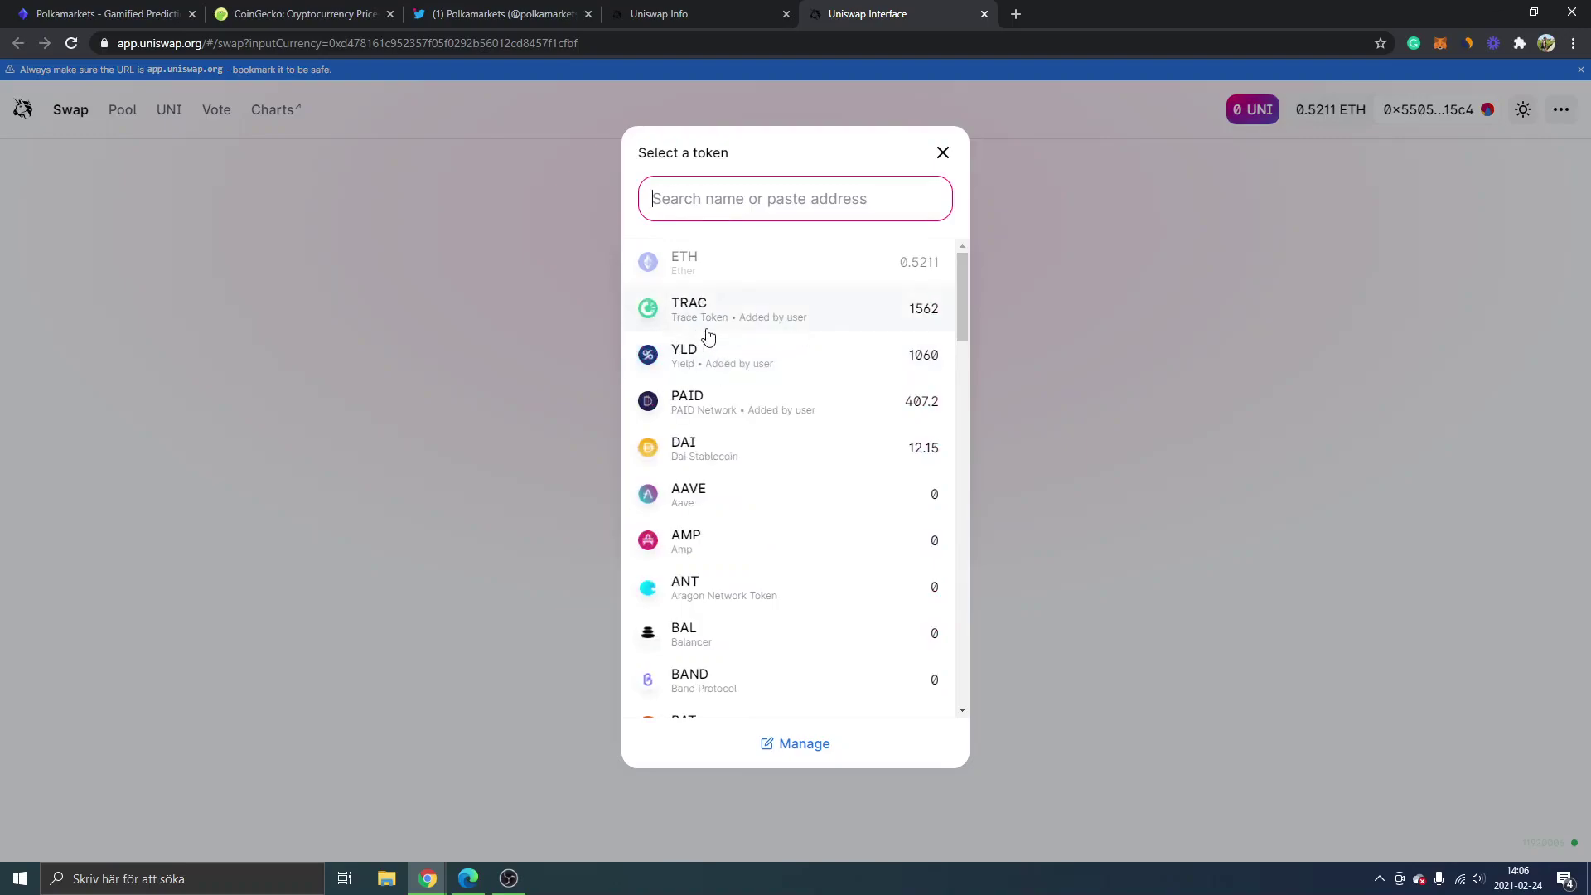
click(500, 371)
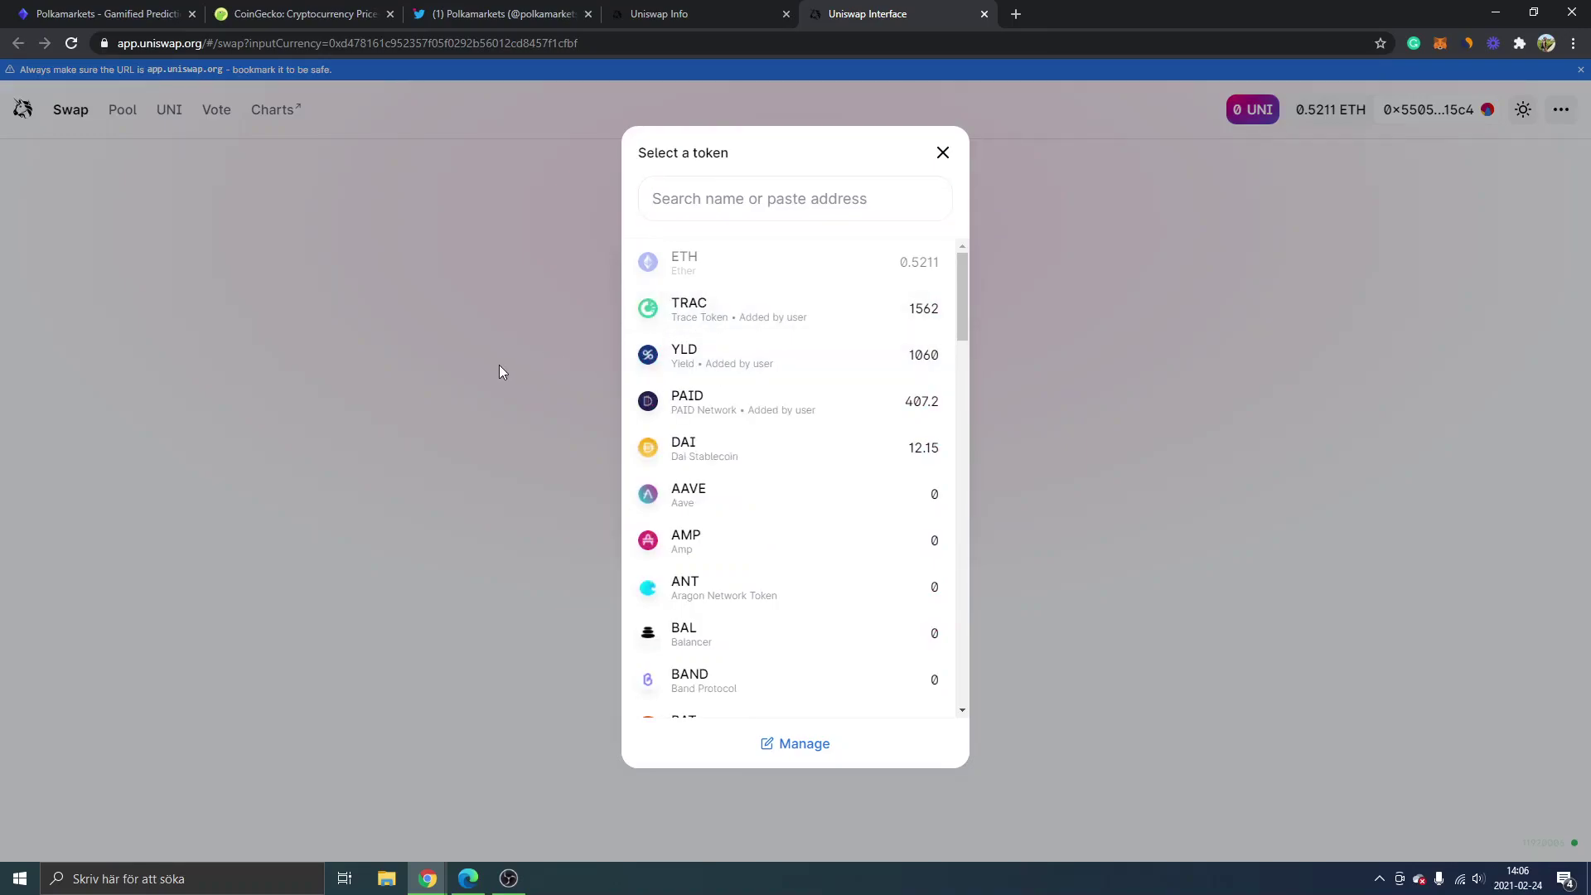
click(943, 153)
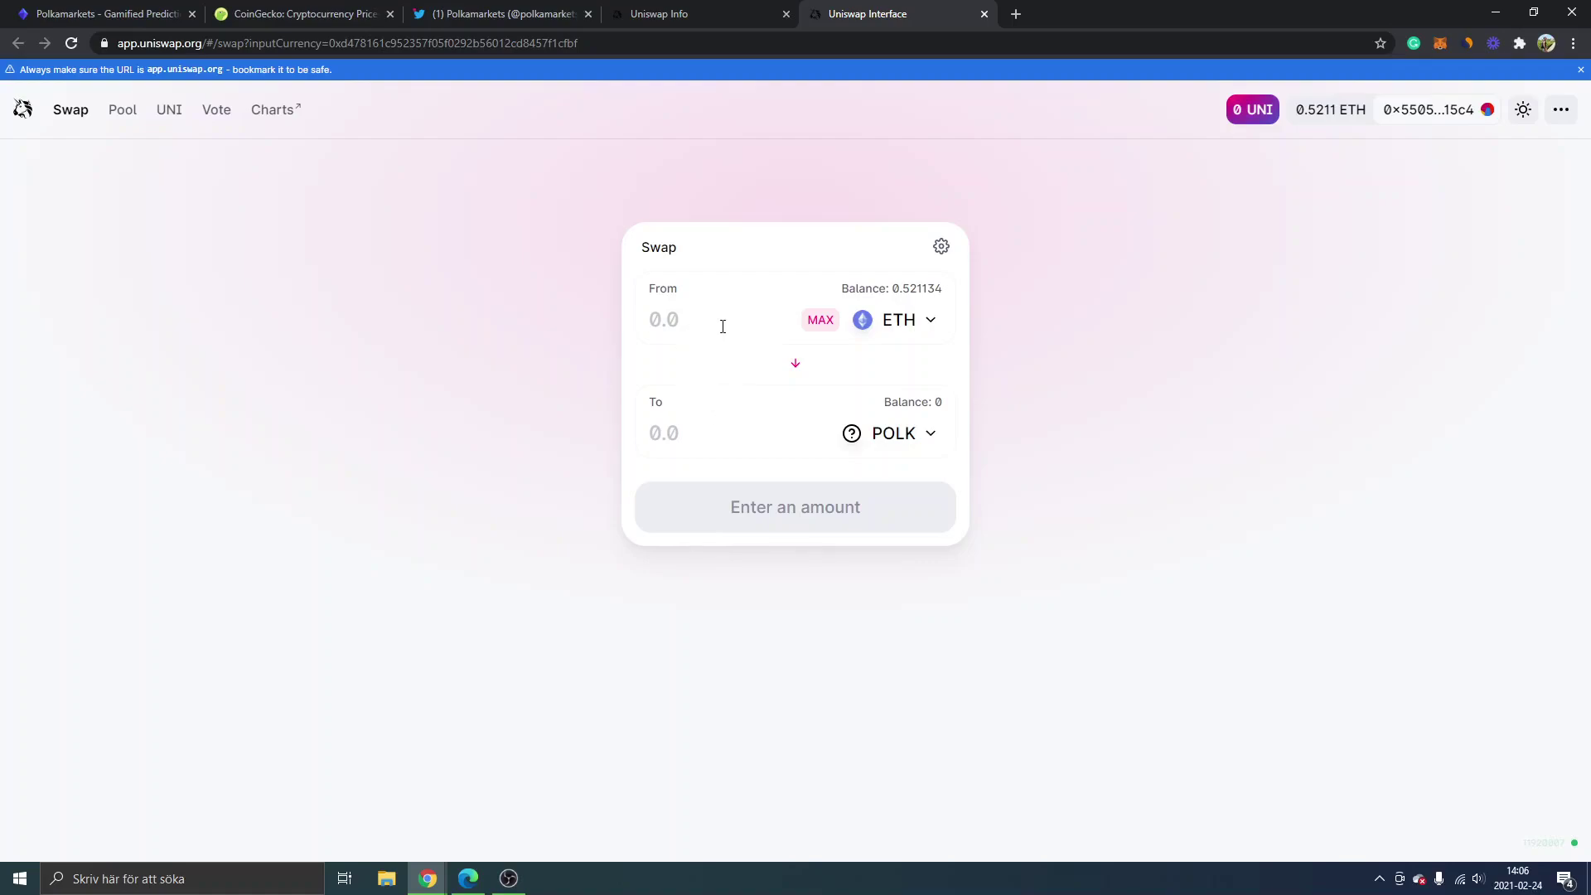
Enter 0.2 ETH in the From field and note the insufficient liquidity message
click(723, 326)
text(0.2)
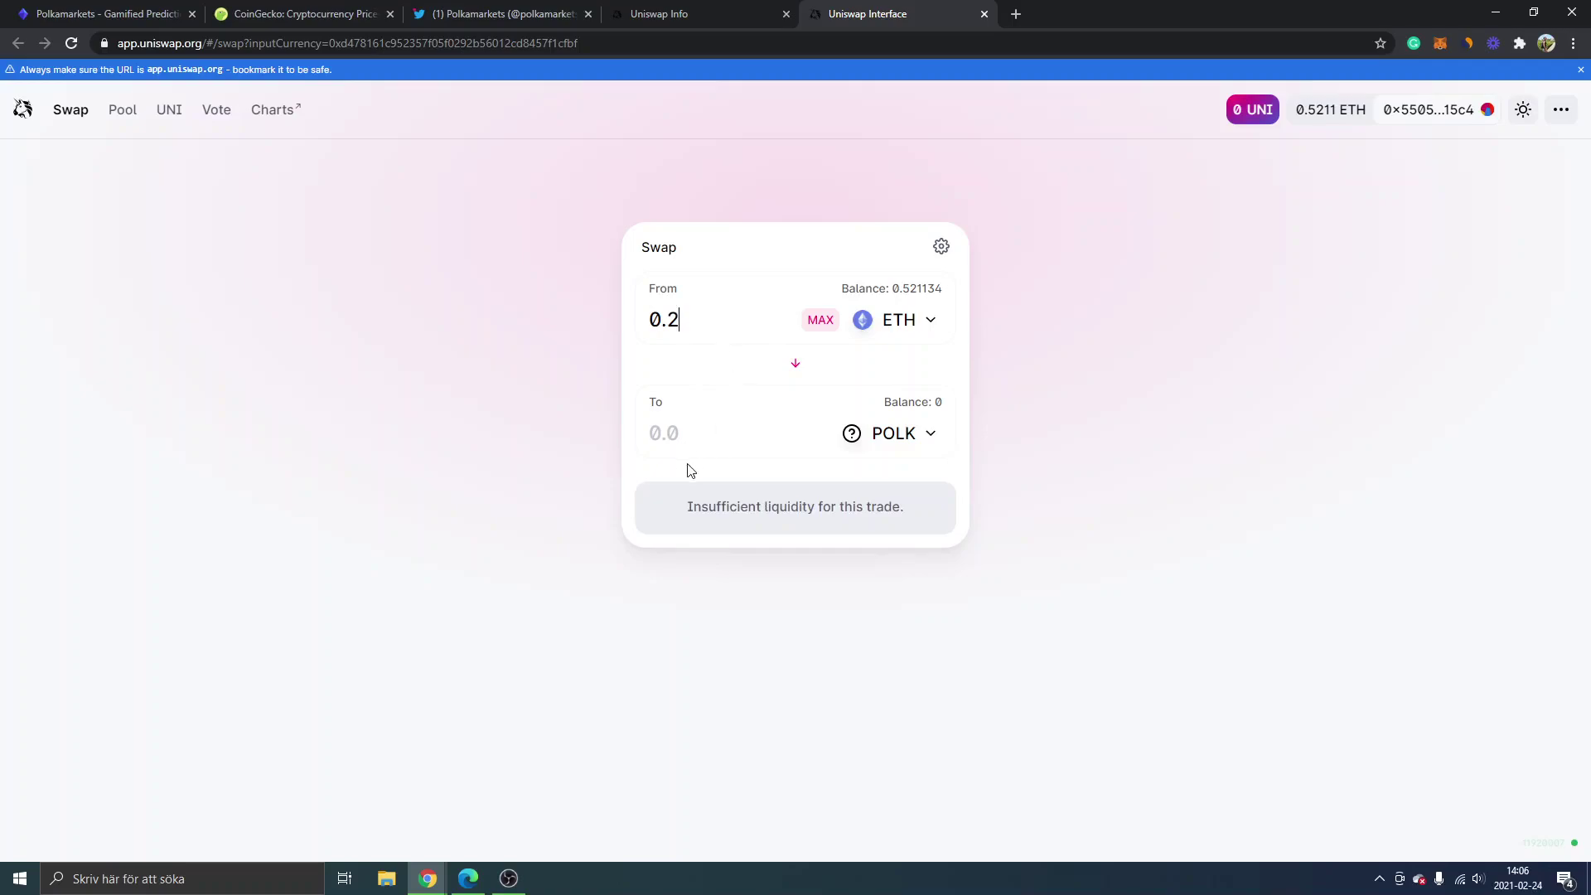
drag(689, 508, 908, 510)
click(908, 508)
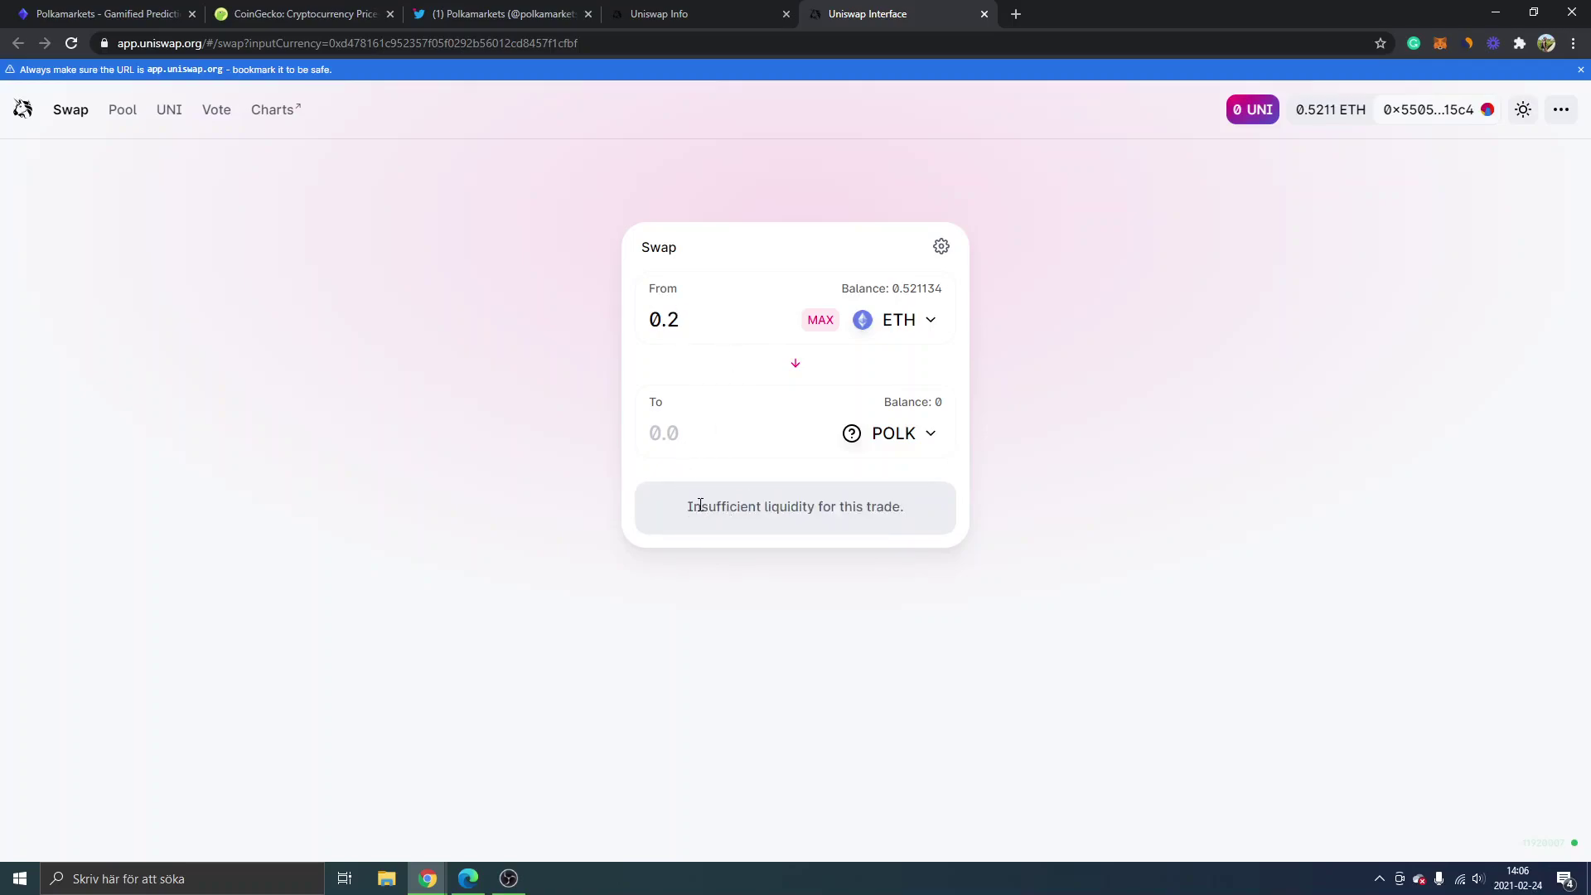